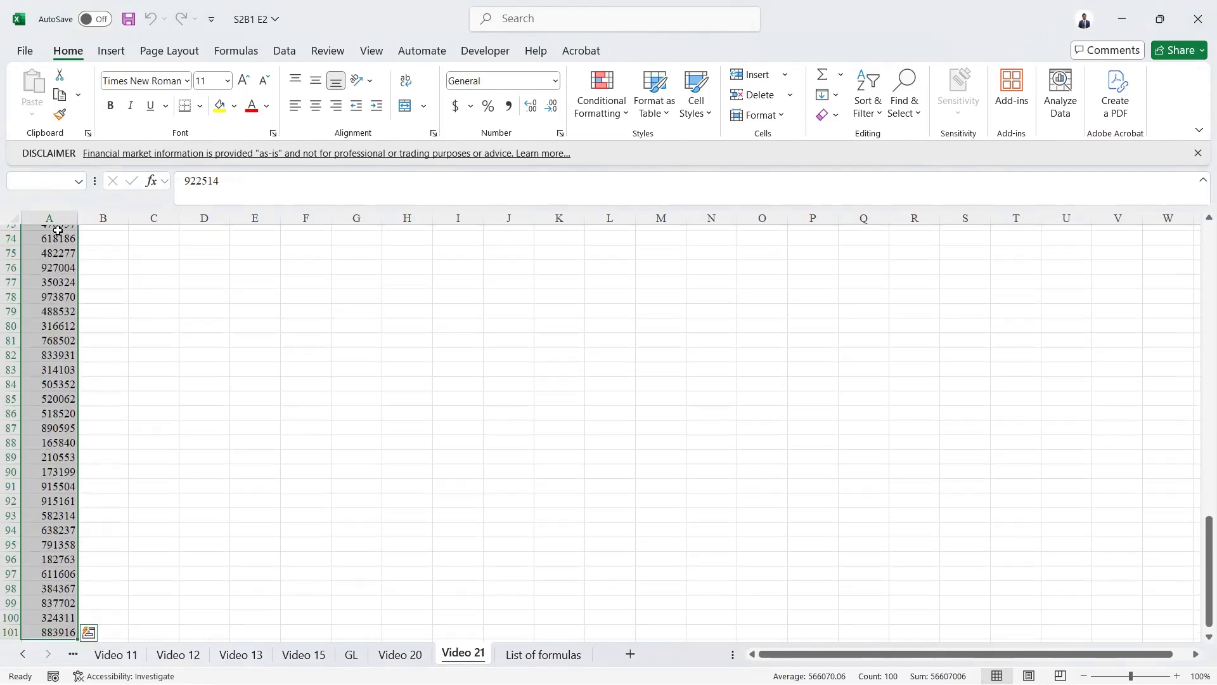
- Compare the invoice numbers in the Video 21 sheet with the files in the Invoice copies folder
{"action": "key", "text": "alt+Tab"}
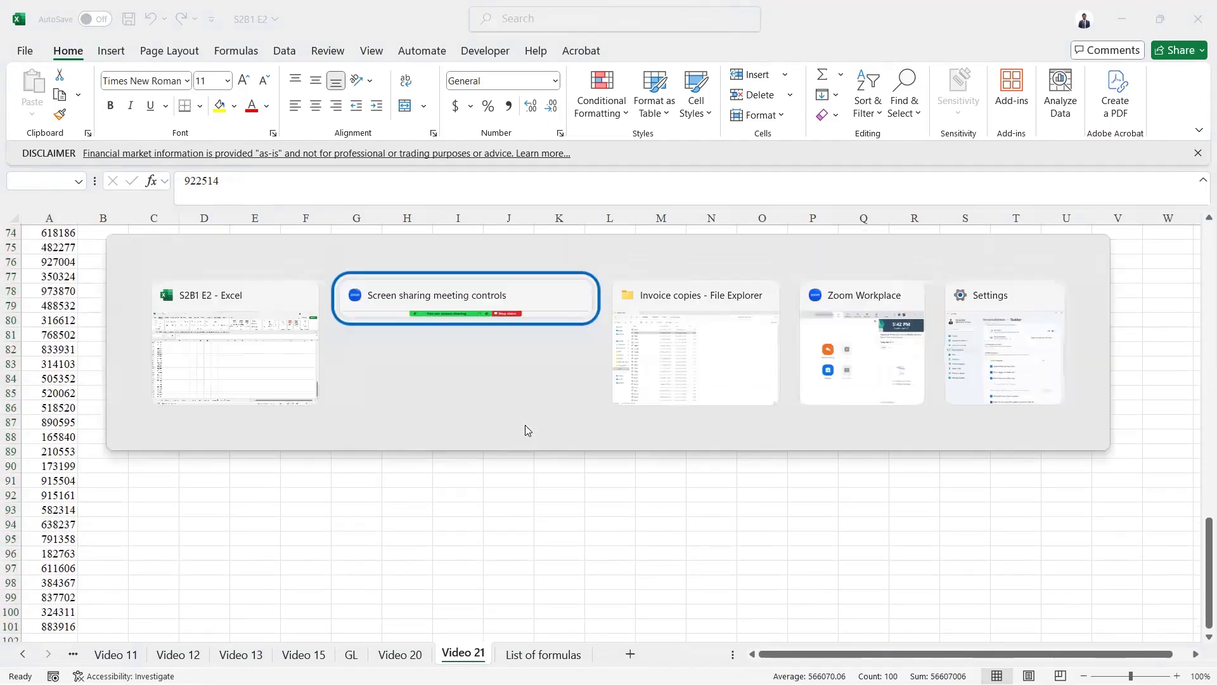
{"action": "key", "text": "alt+Tab"}
{"action": "key", "text": "ctrl+a"}
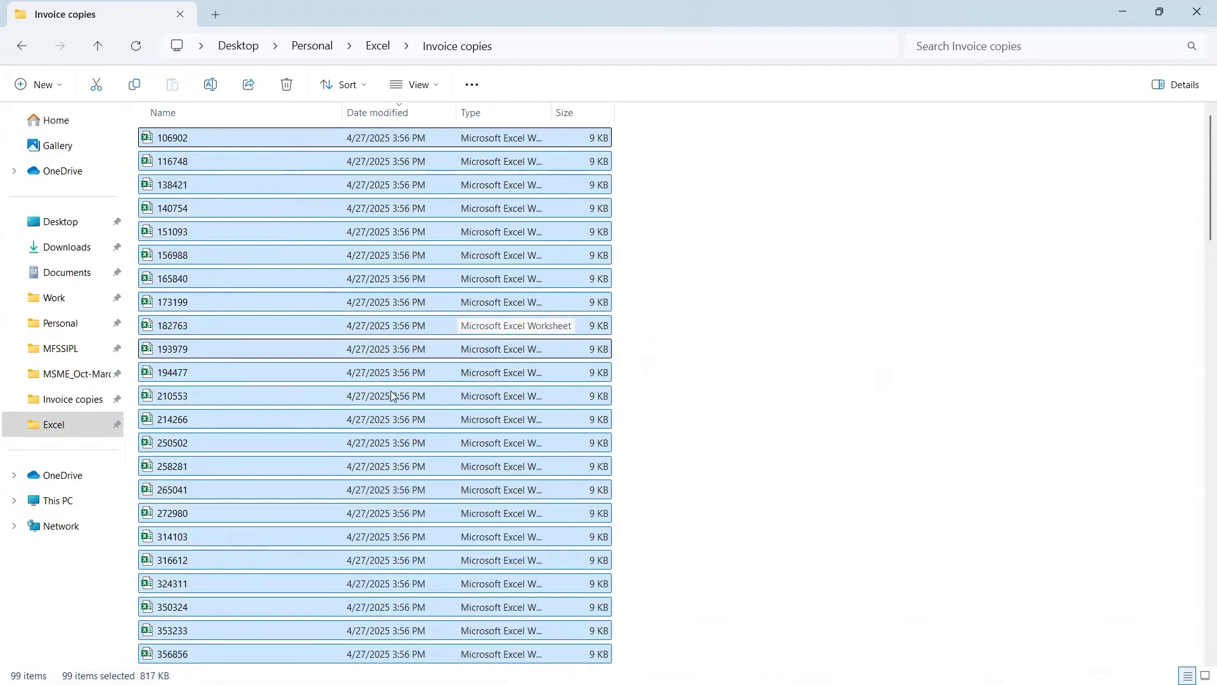
{"action": "key", "text": "alt+Tab"}
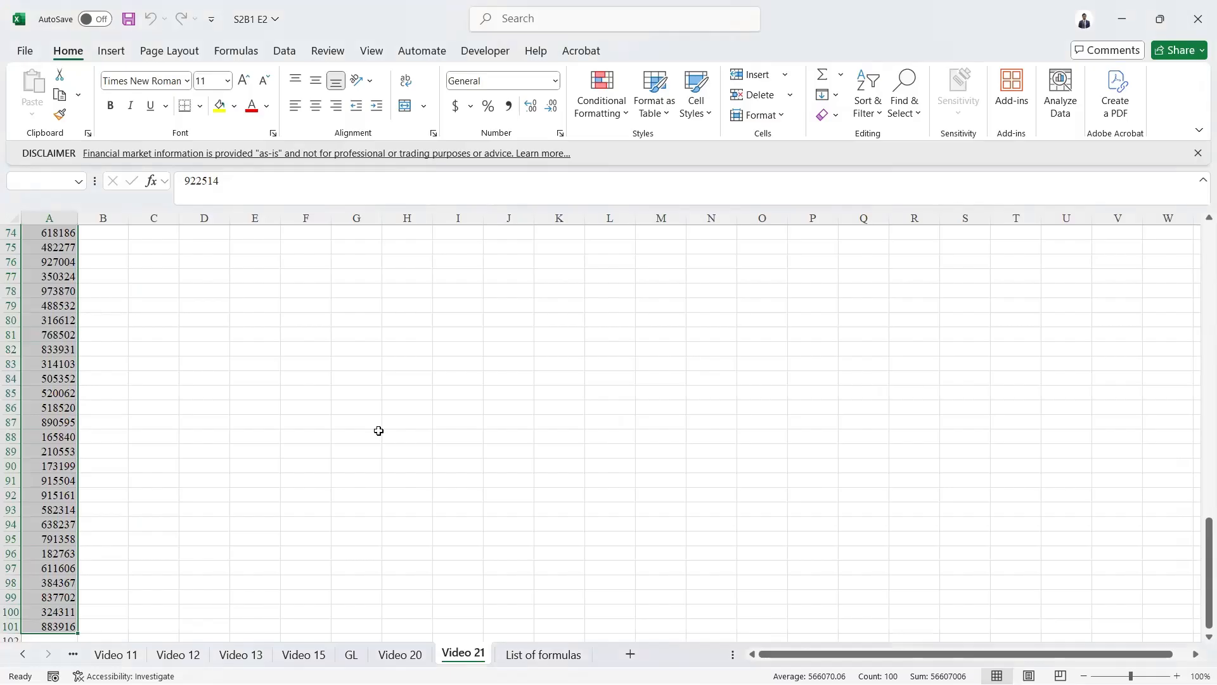
{"action": "key", "text": "ctrl+Home"}
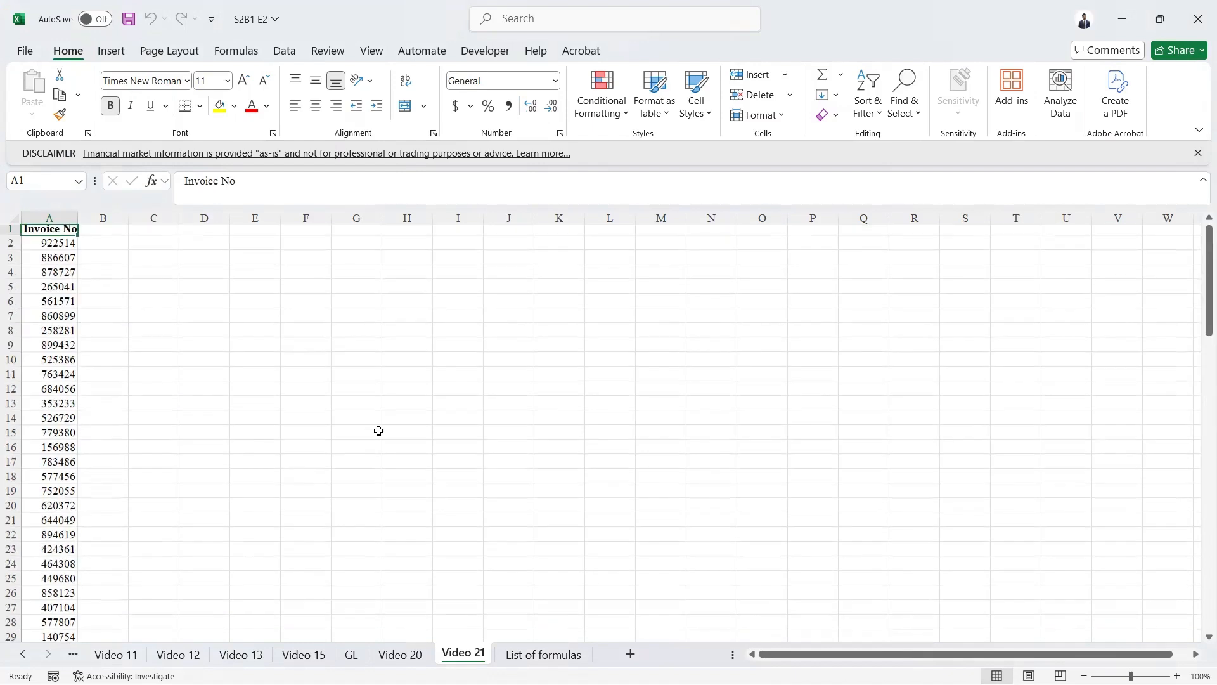
{"action": "key", "text": "Down"}
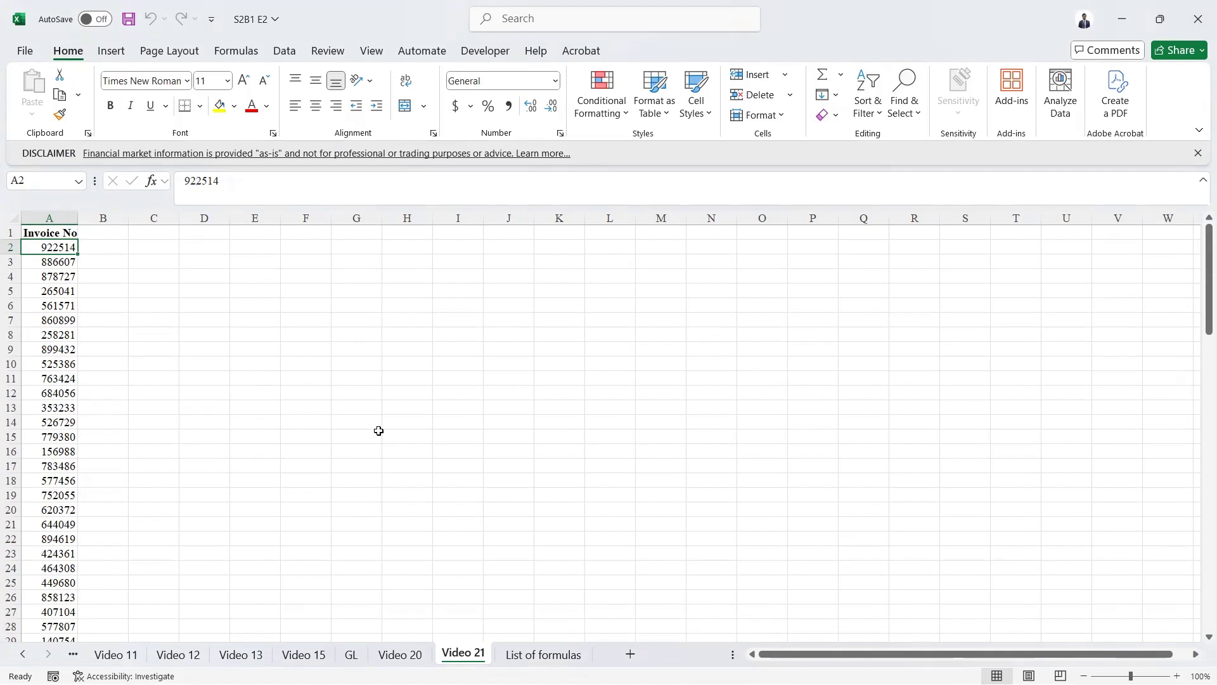
- Create a new blank workbook and open the Get Data import options
{"action": "key", "text": "ctrl+n"}
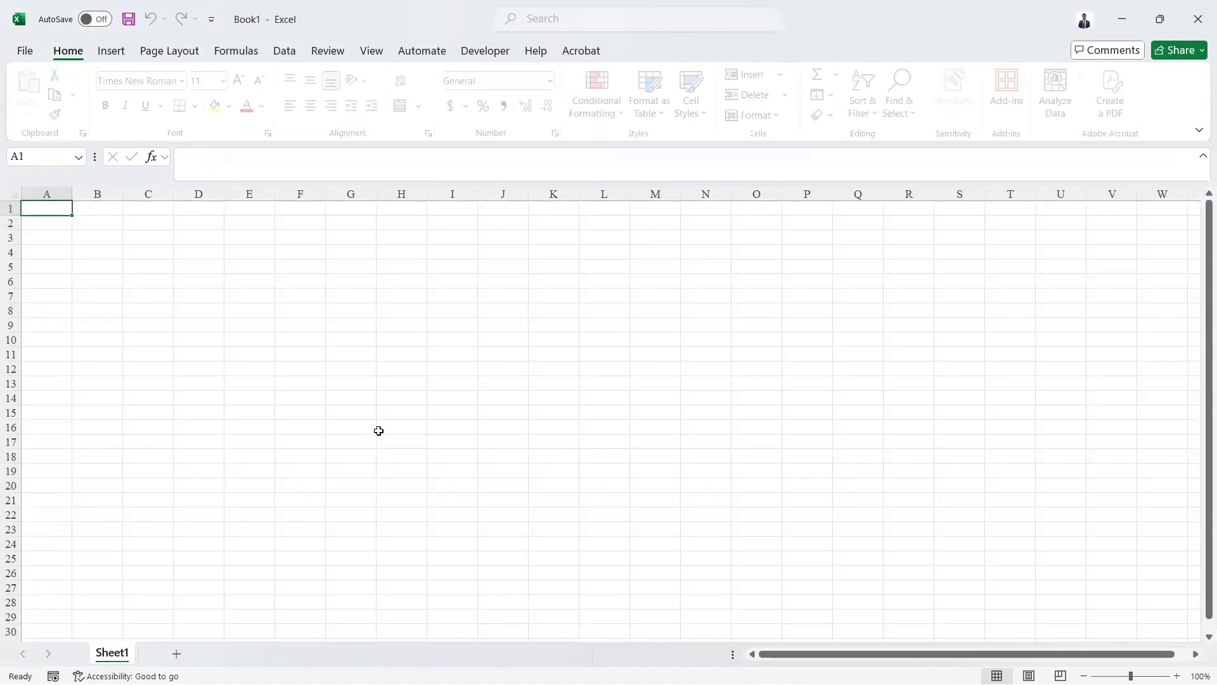
{"action": "left_click", "coordinate": [285, 54]}
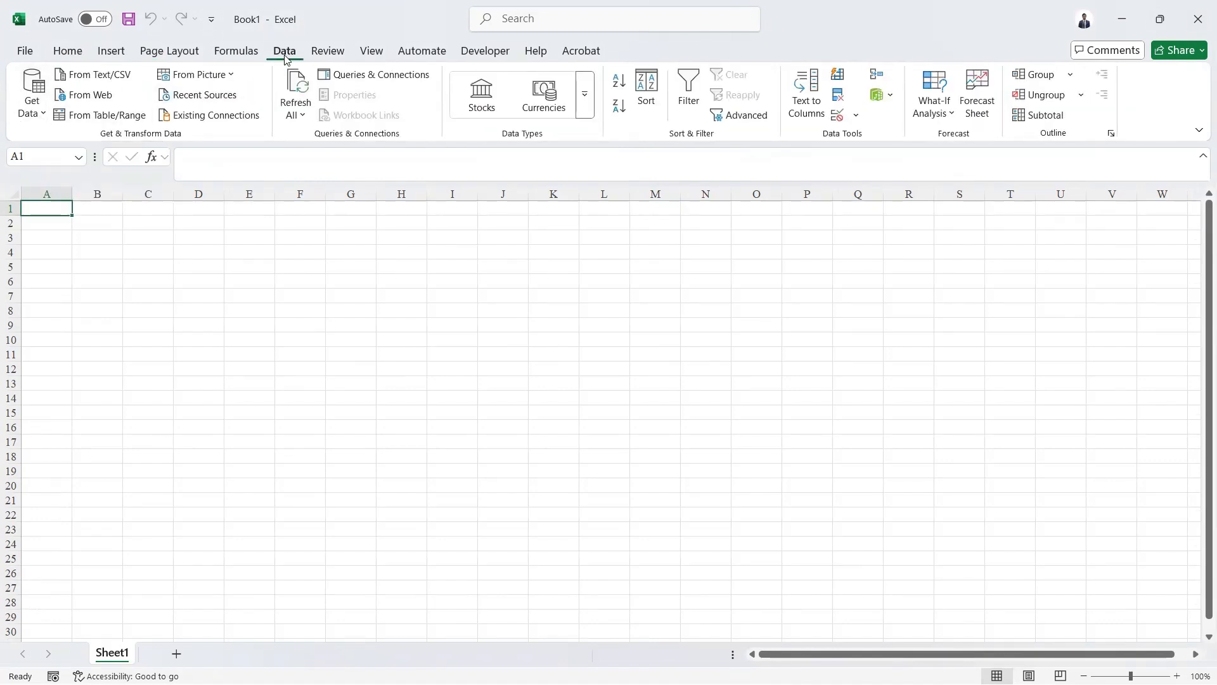
{"action": "left_click", "coordinate": [30, 102]}
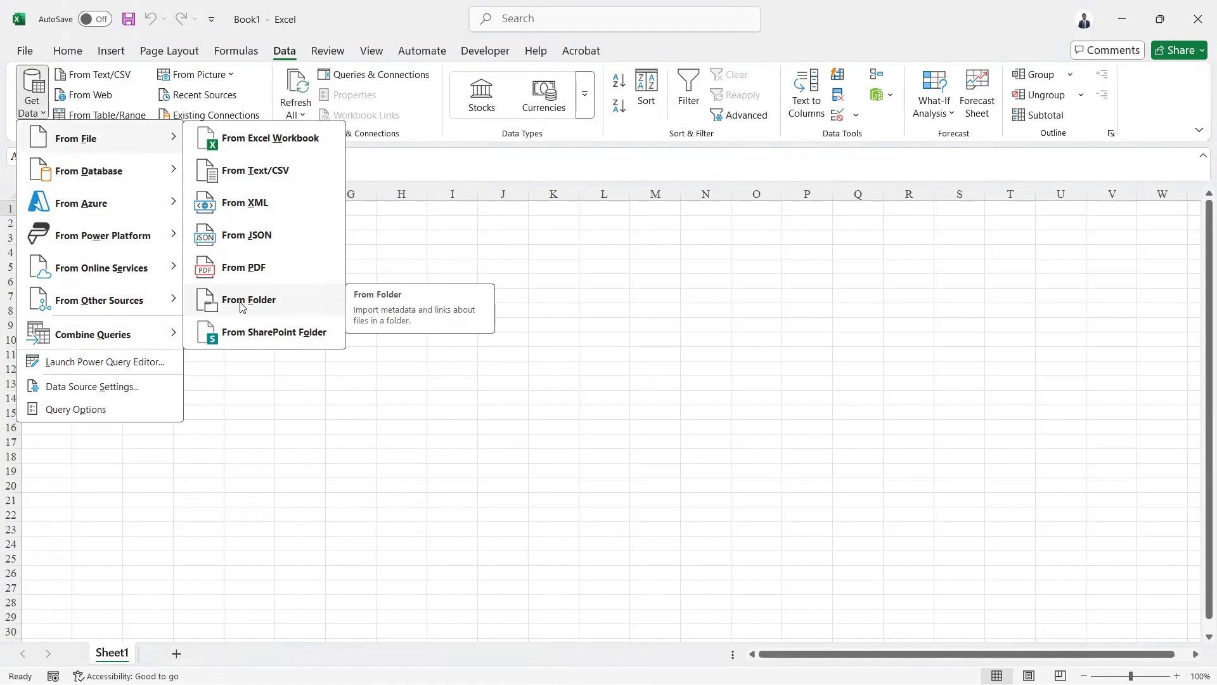
{"action": "key", "text": "alt+Tab"}
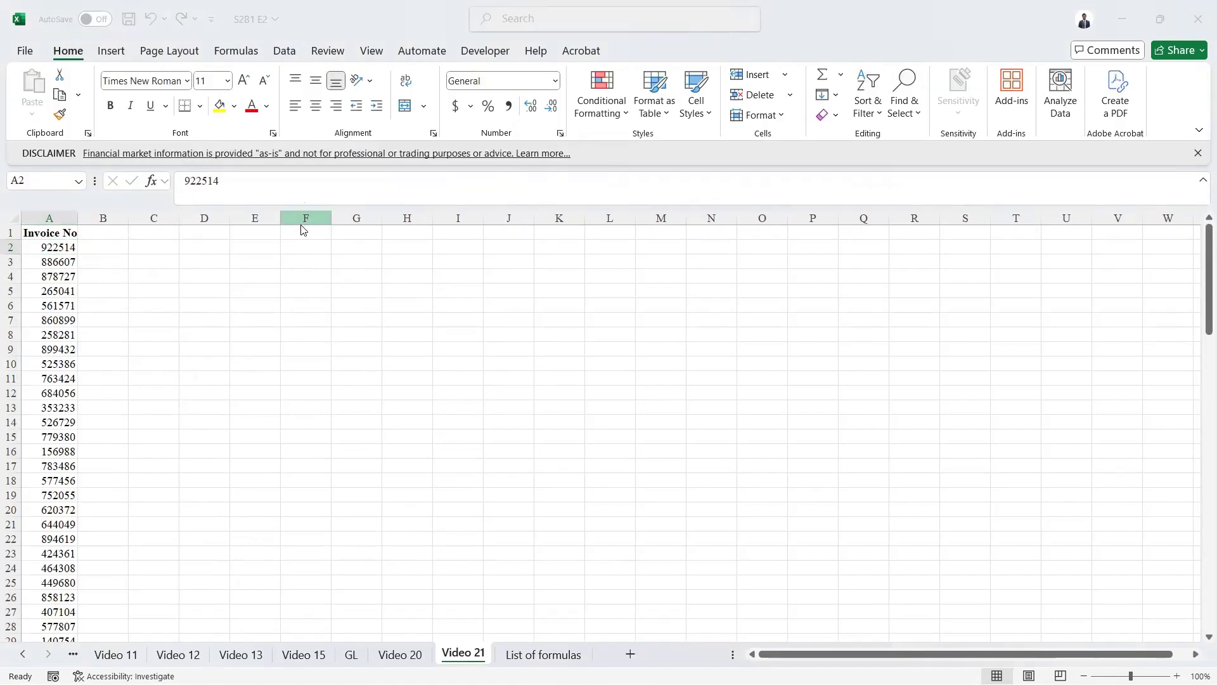
{"action": "key", "text": "alt+Tab"}
{"action": "key", "text": "alt+Tab"}
{"action": "key", "text": "alt+Tab"}
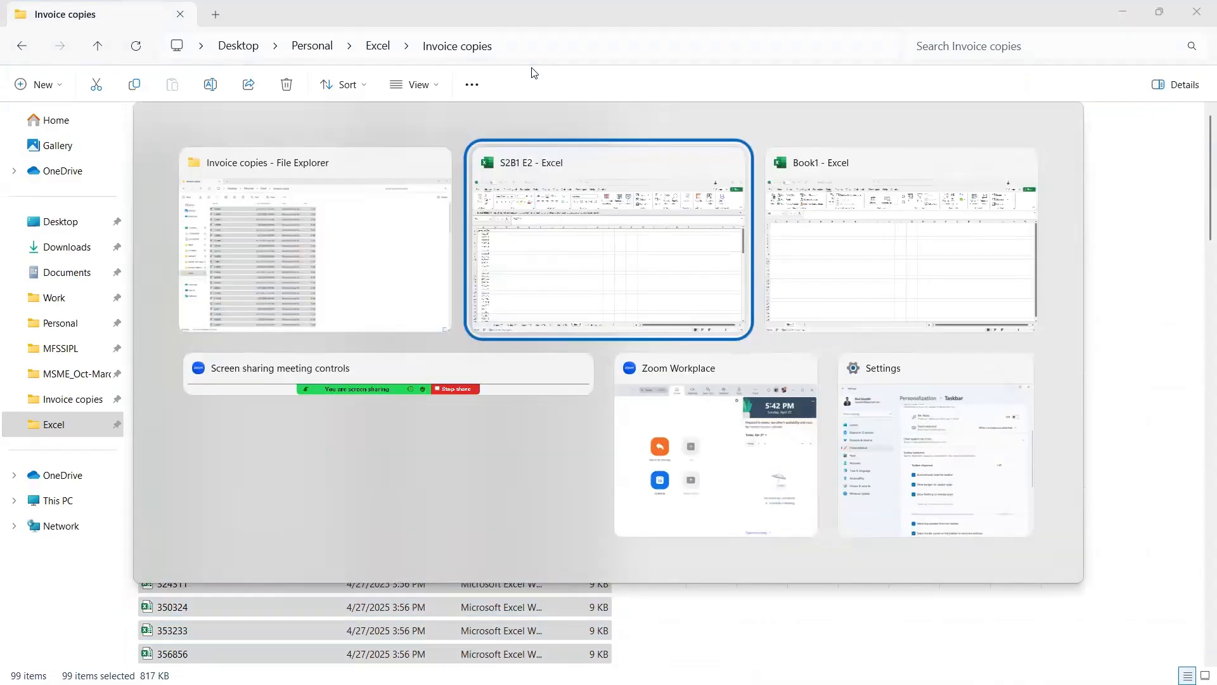
{"action": "key", "text": "alt+Tab"}
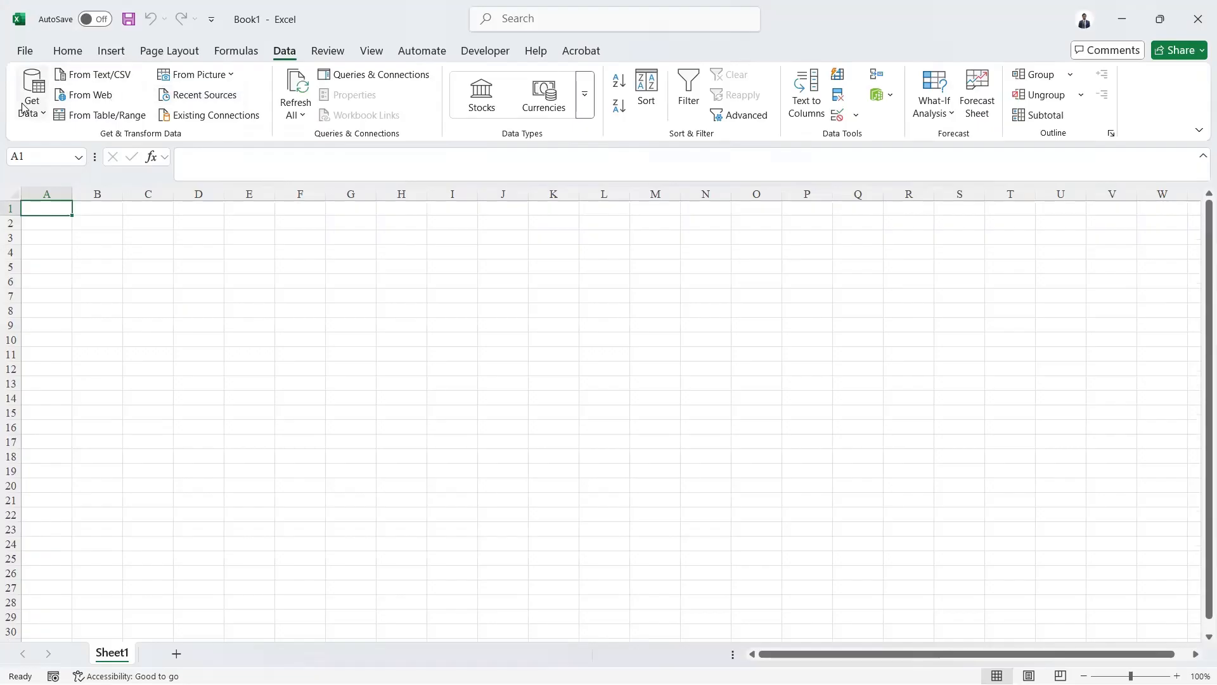
- Import data From Folder, choosing the Invoice copies folder
{"action": "left_click", "coordinate": [33, 101]}
{"action": "mouse_move", "coordinate": [69, 141]}
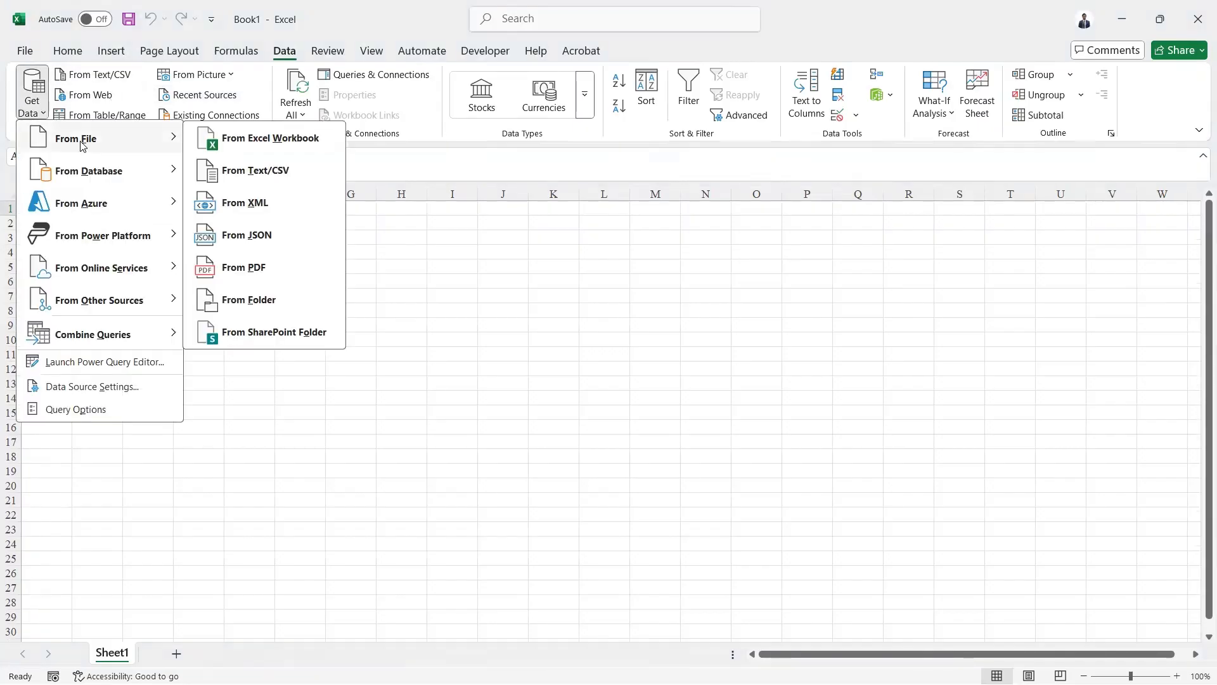
{"action": "left_click", "coordinate": [251, 301]}
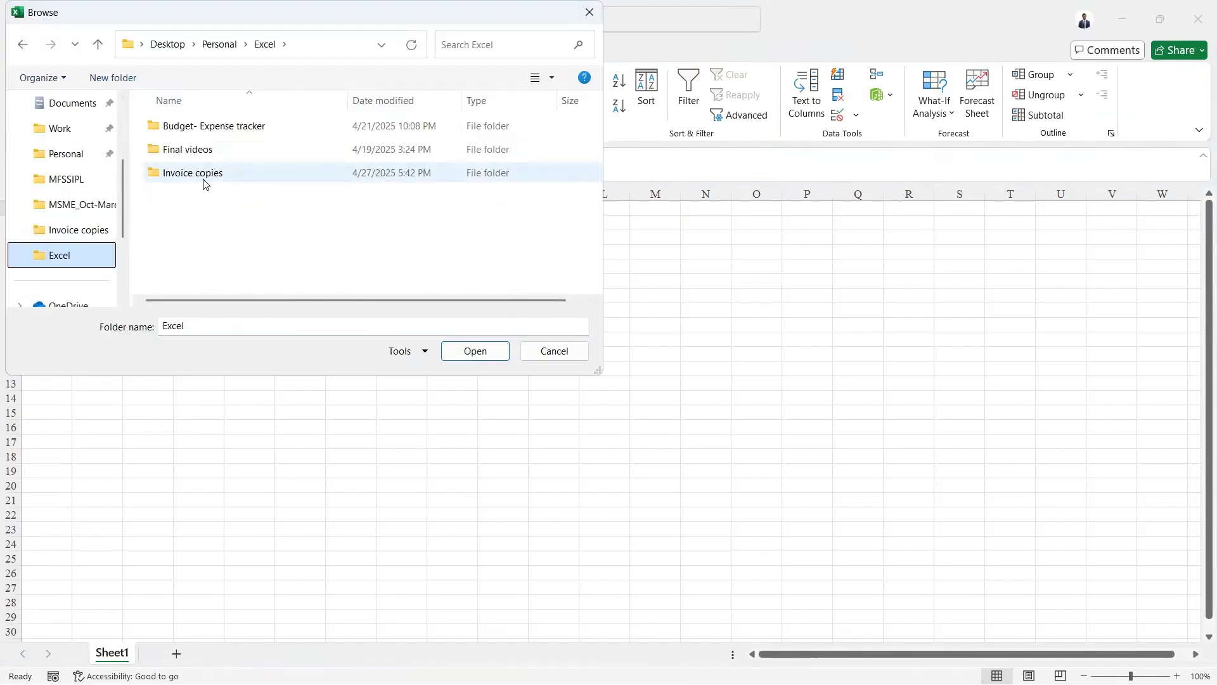
{"action": "double_click", "coordinate": [203, 172]}
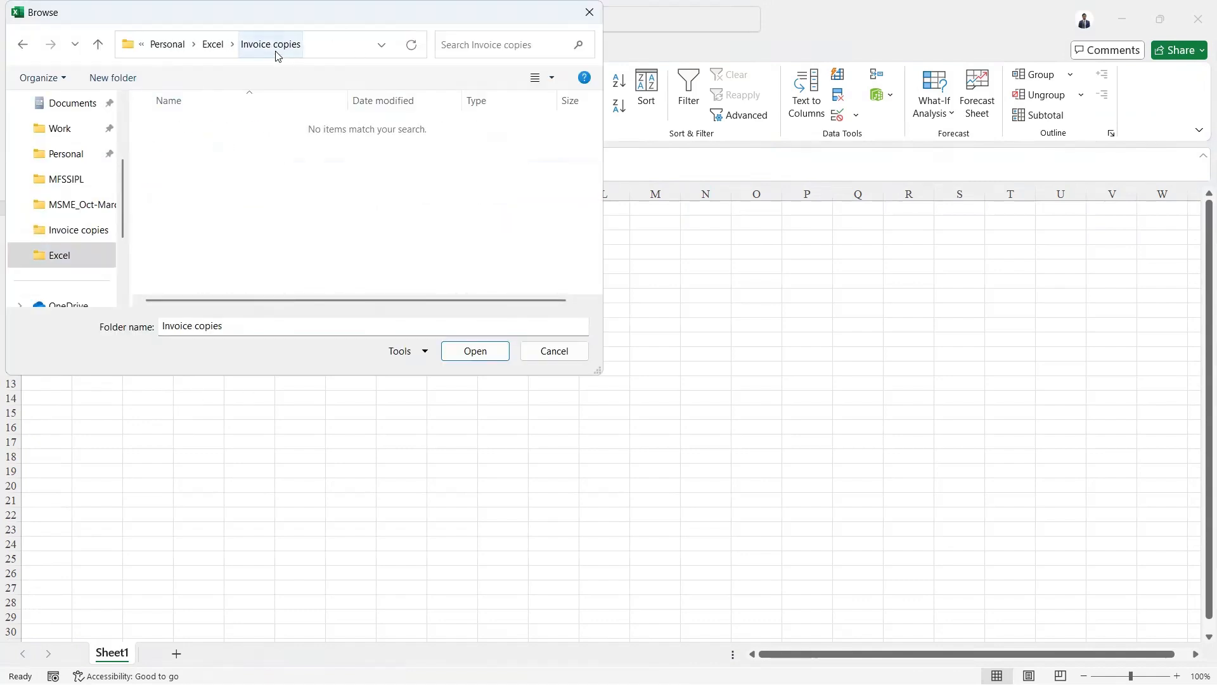
{"action": "left_click", "coordinate": [476, 357]}
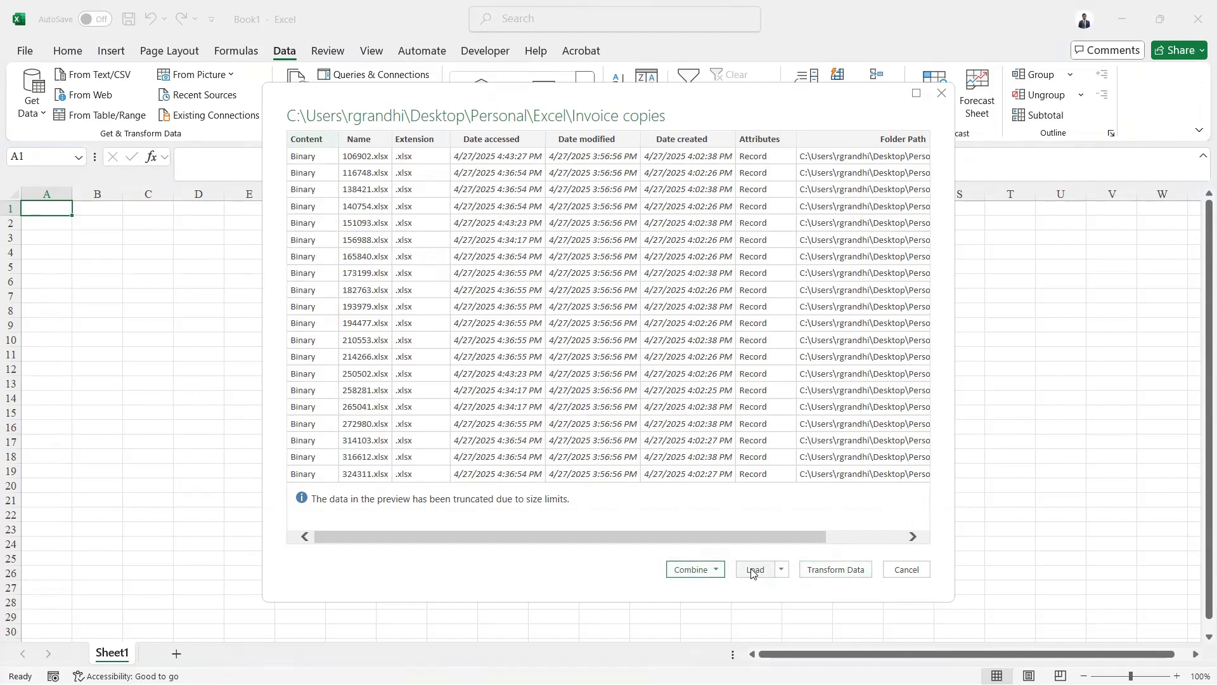
- Combine and transform the folder's files, using Sheet1 as the sample object
{"action": "left_click", "coordinate": [717, 570]}
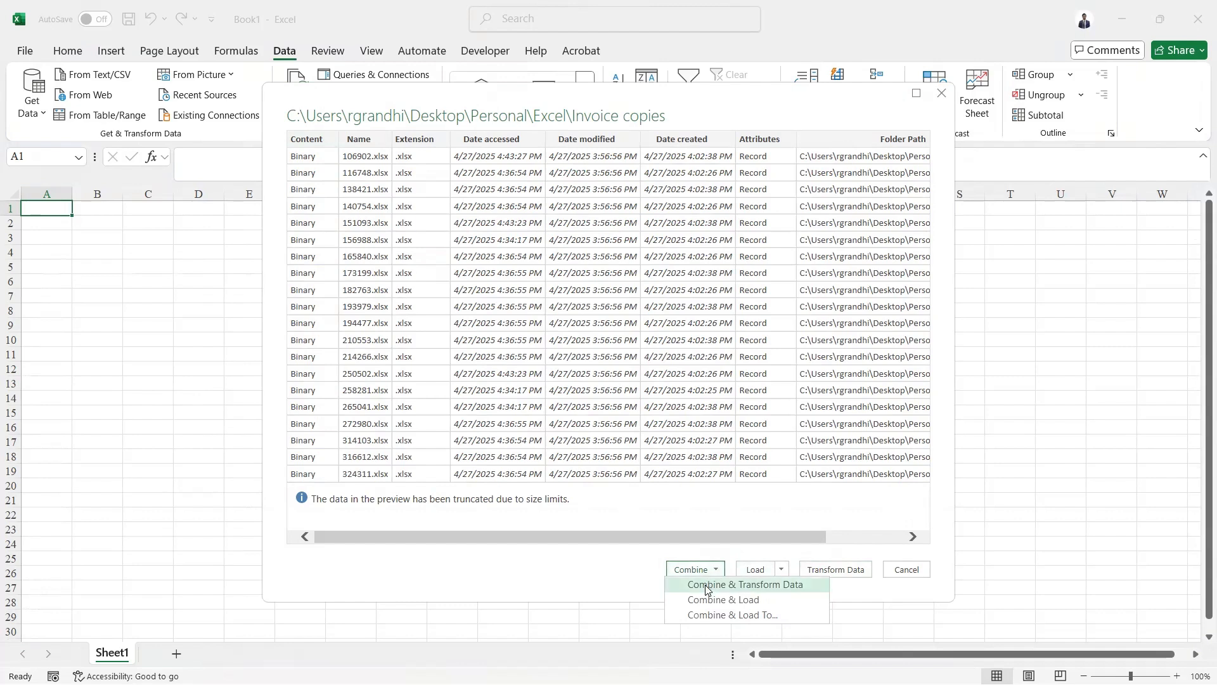
{"action": "left_click", "coordinate": [707, 585]}
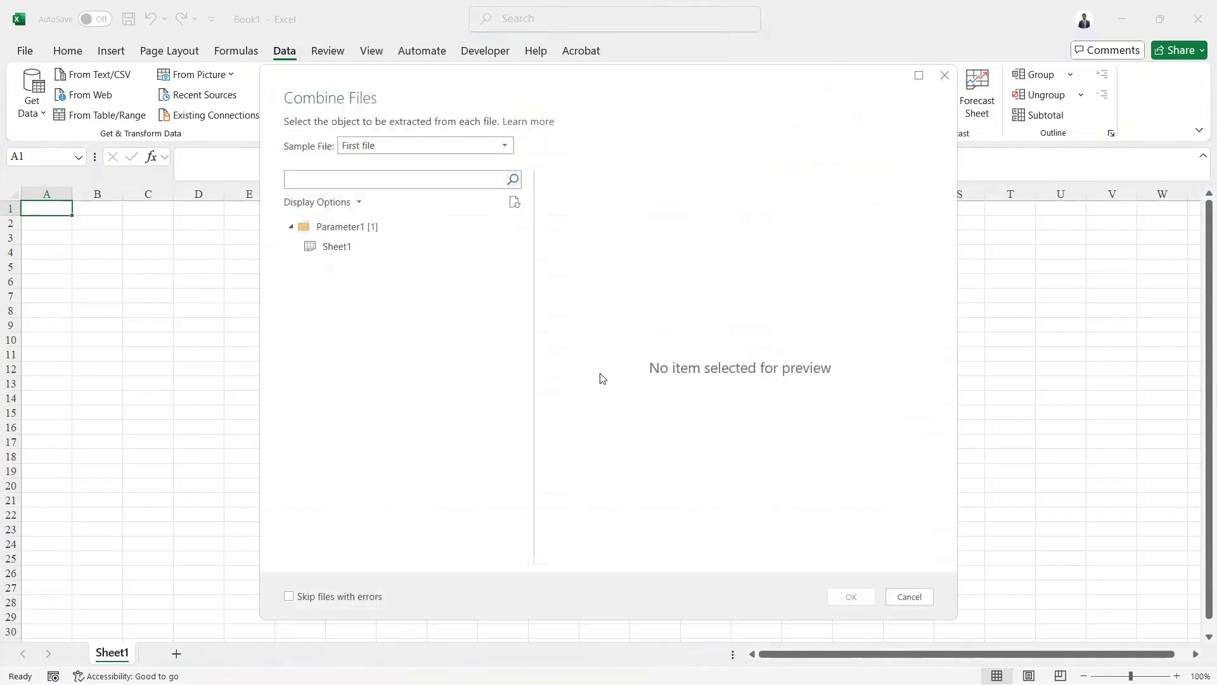
{"action": "left_click", "coordinate": [498, 183]}
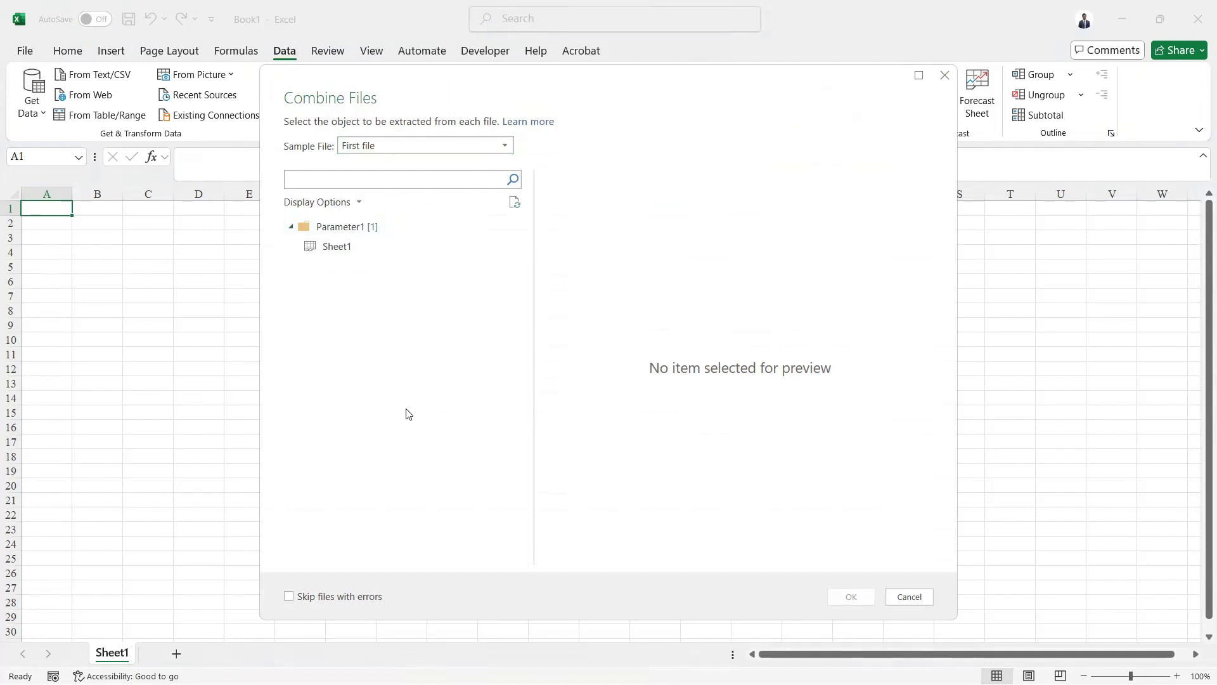
{"action": "left_click", "coordinate": [334, 249]}
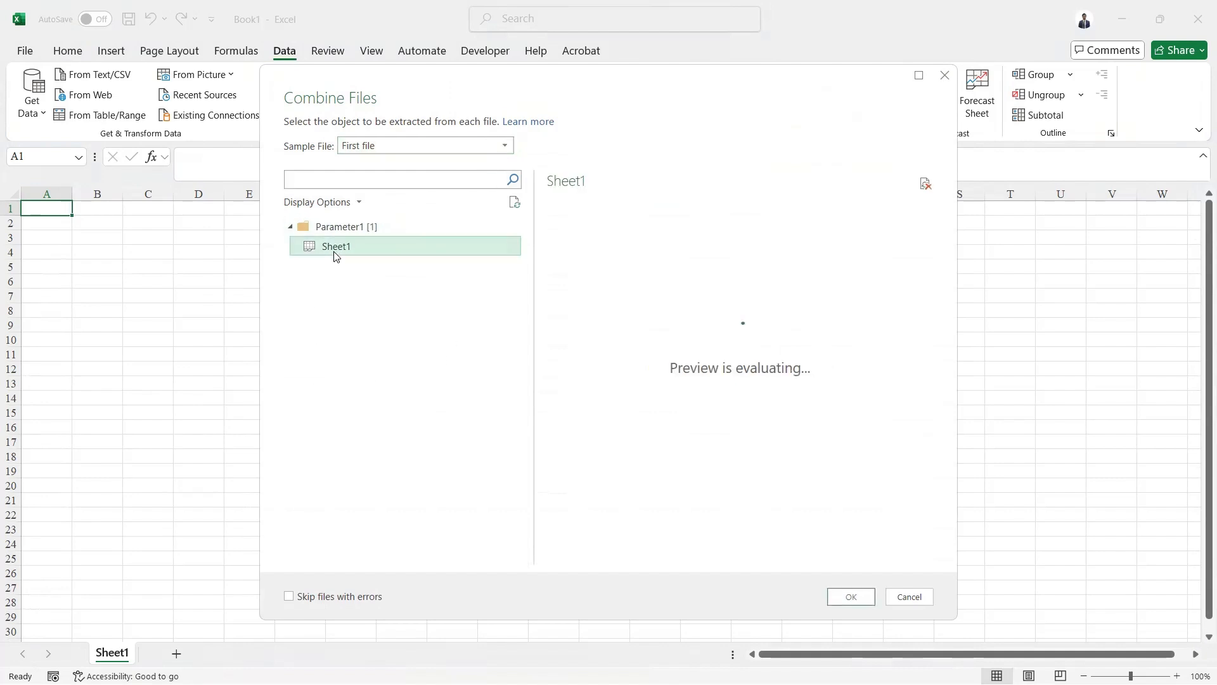
{"action": "left_click", "coordinate": [841, 596]}
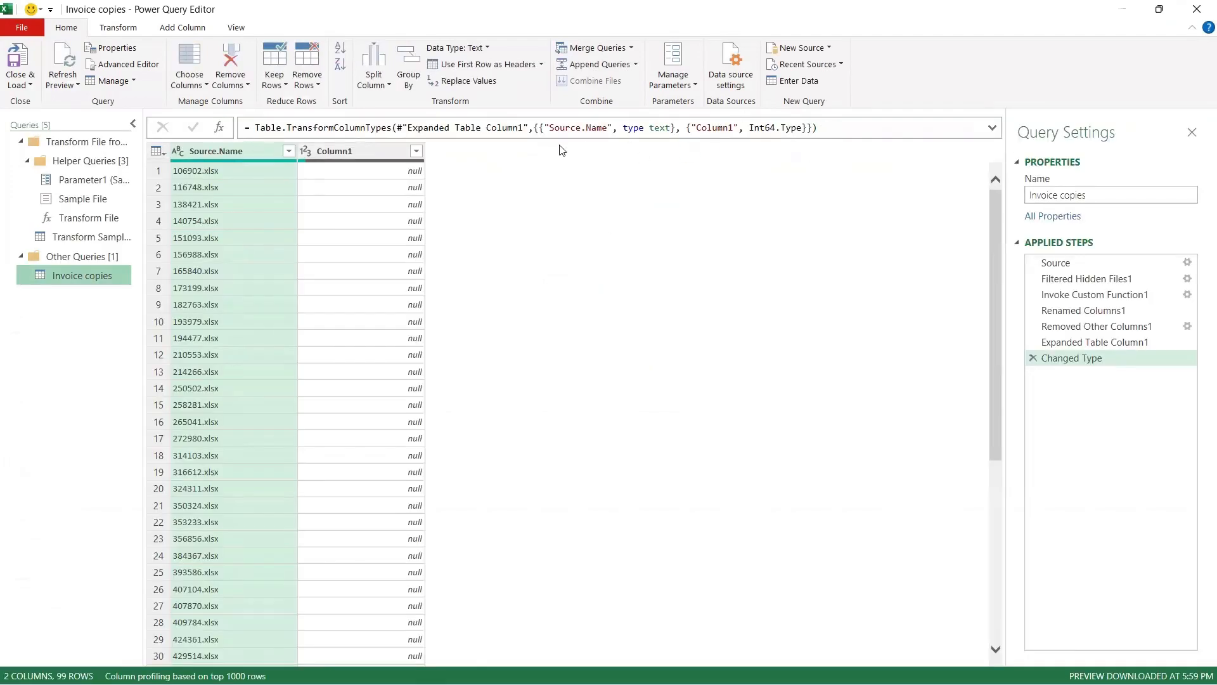
{"action": "key", "text": "alt+Tab"}
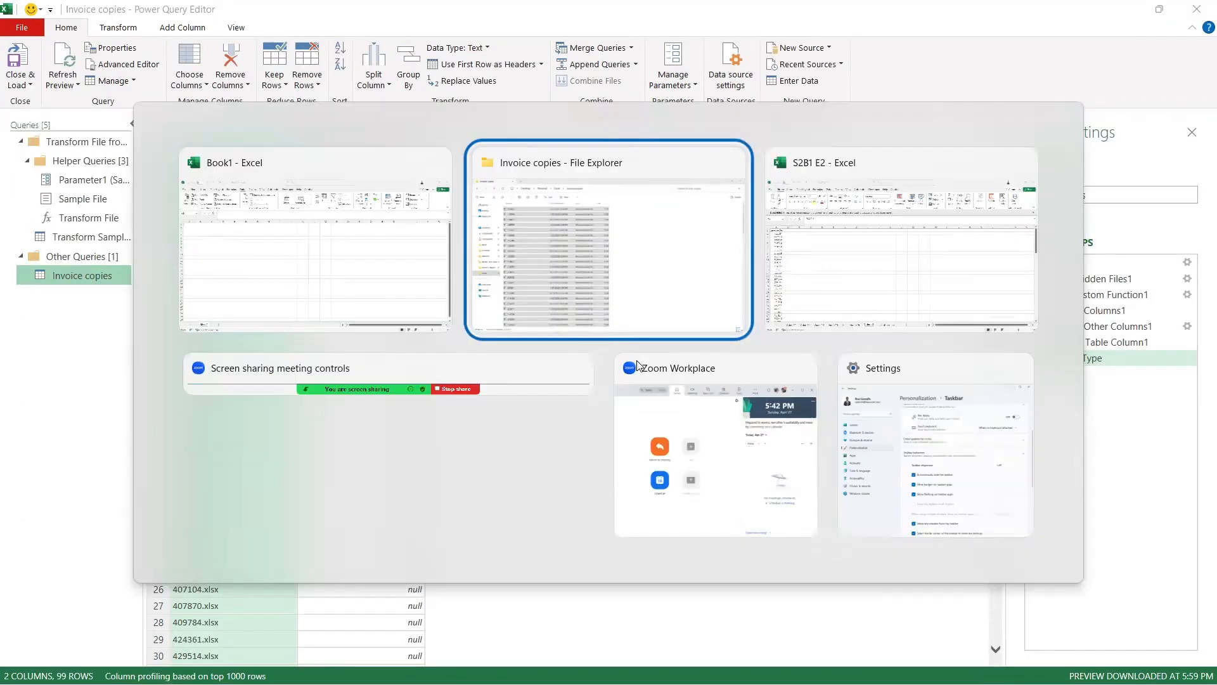
{"action": "key", "text": "alt+Tab"}
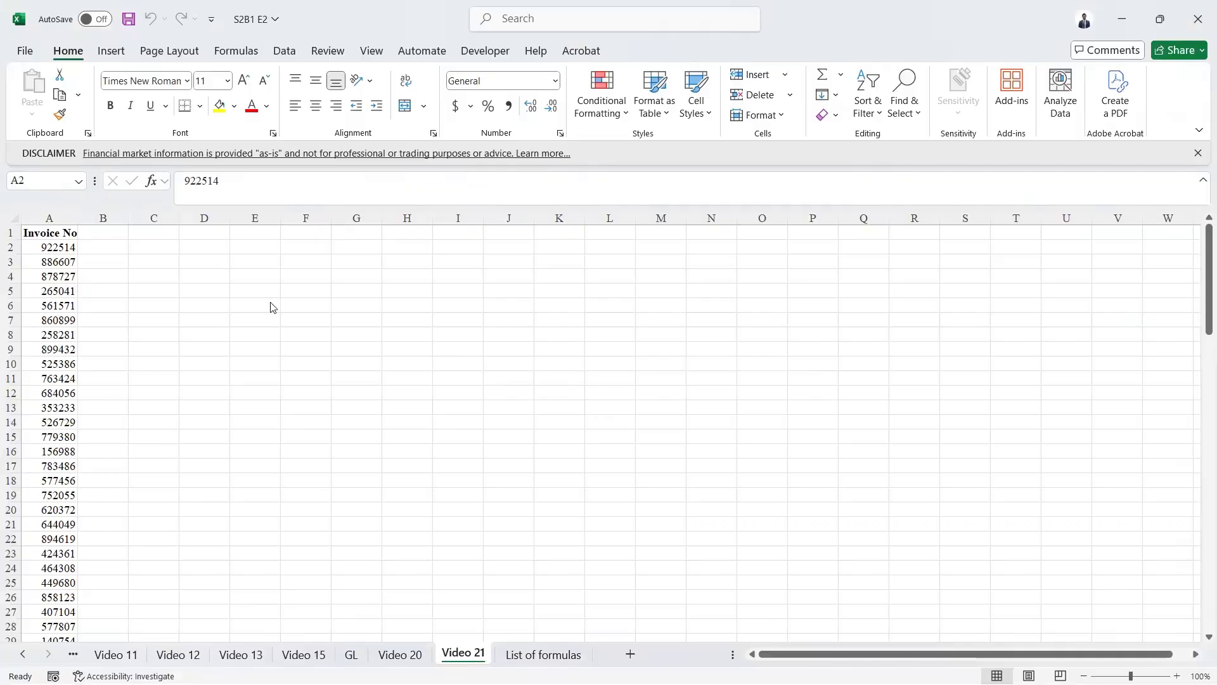
{"action": "key", "text": "alt+Tab"}
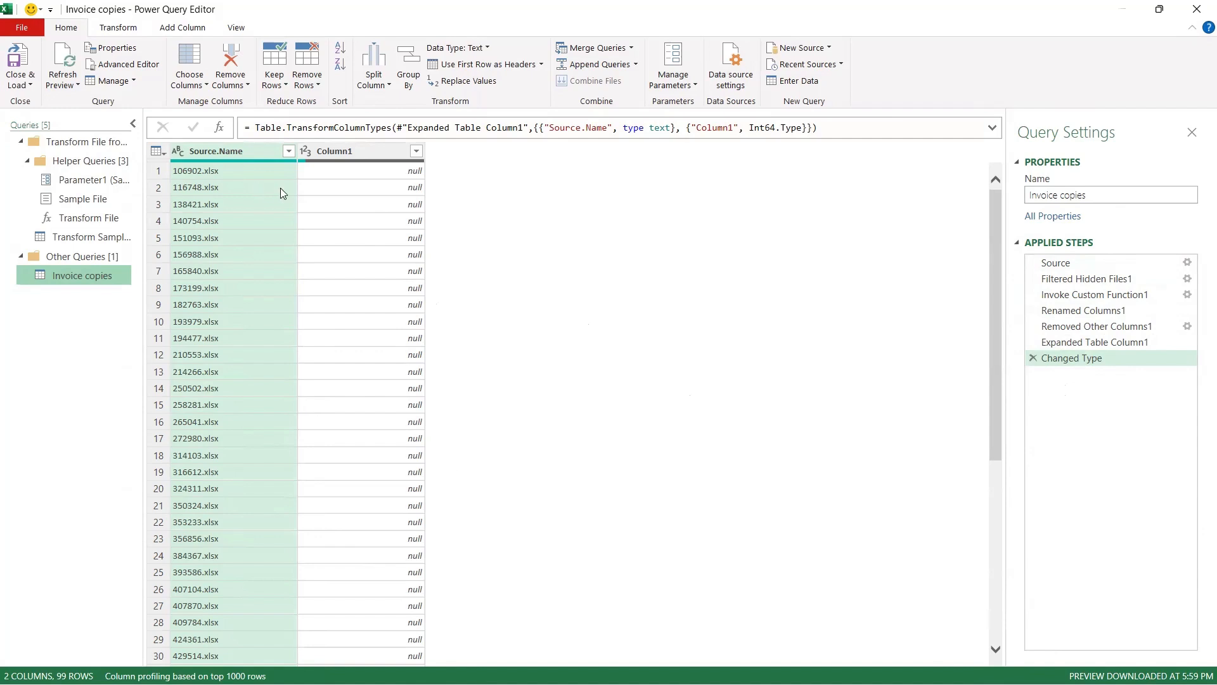
- Split the Source.Name column by the "." delimiter at each occurrence
{"action": "left_click", "coordinate": [210, 152]}
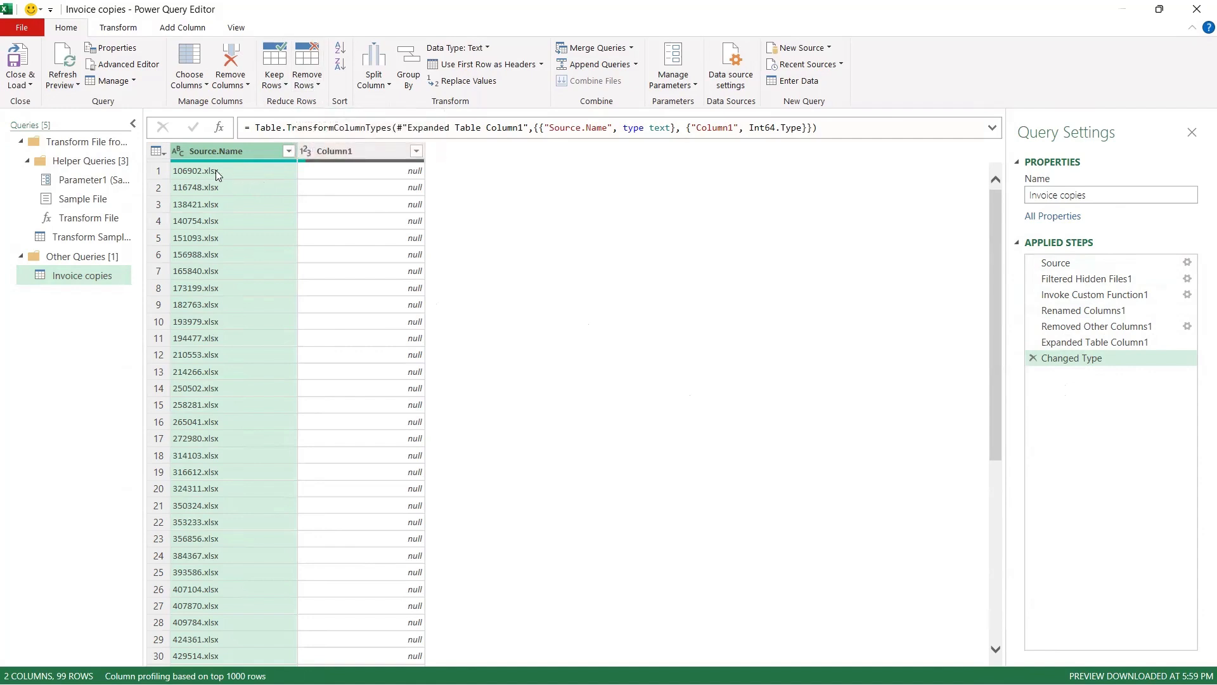
{"action": "left_click", "coordinate": [388, 84]}
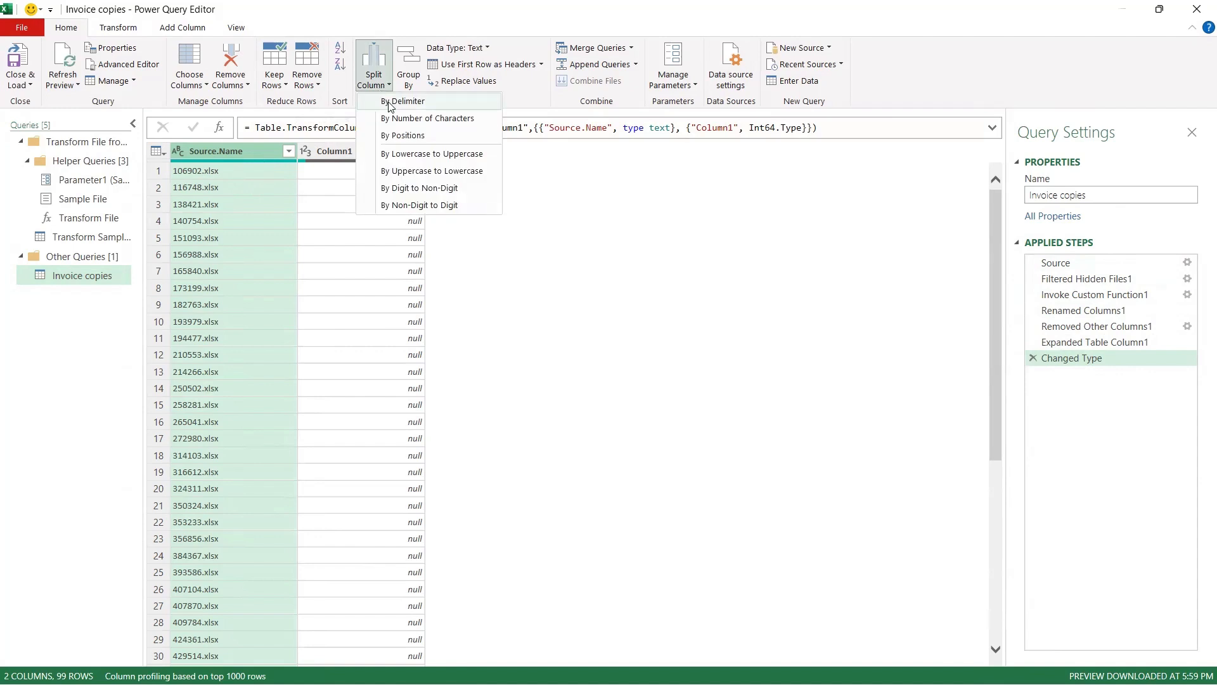
{"action": "left_click", "coordinate": [391, 103]}
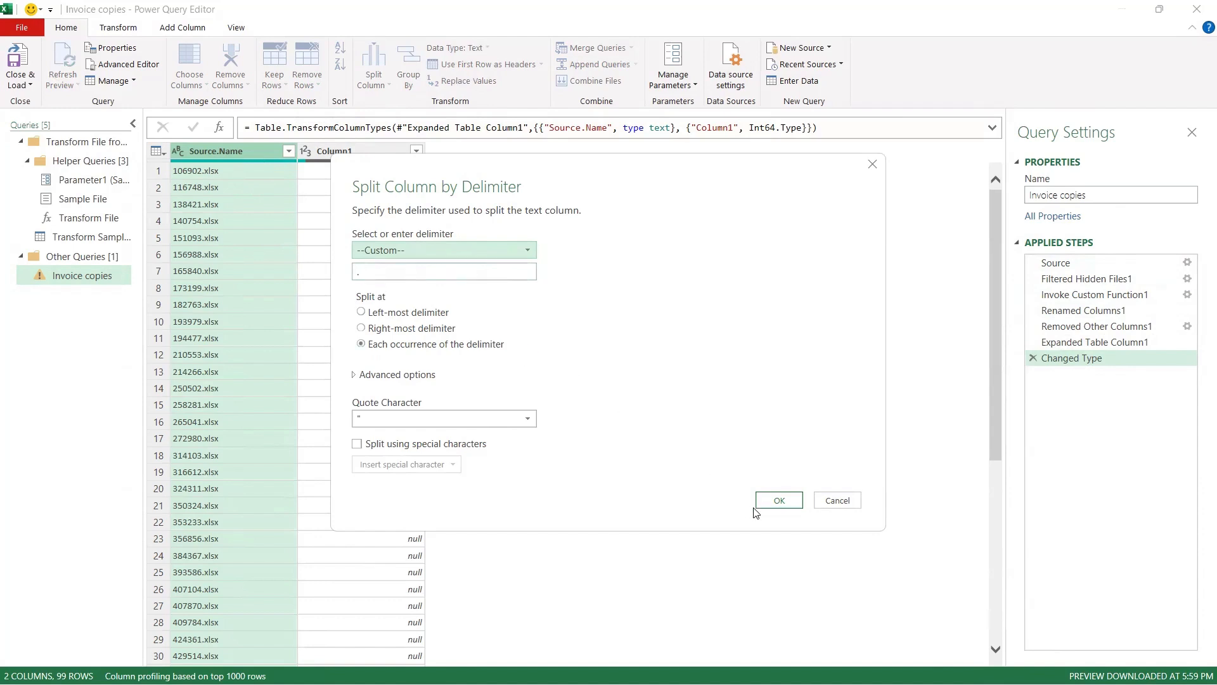
{"action": "left_click", "coordinate": [775, 501]}
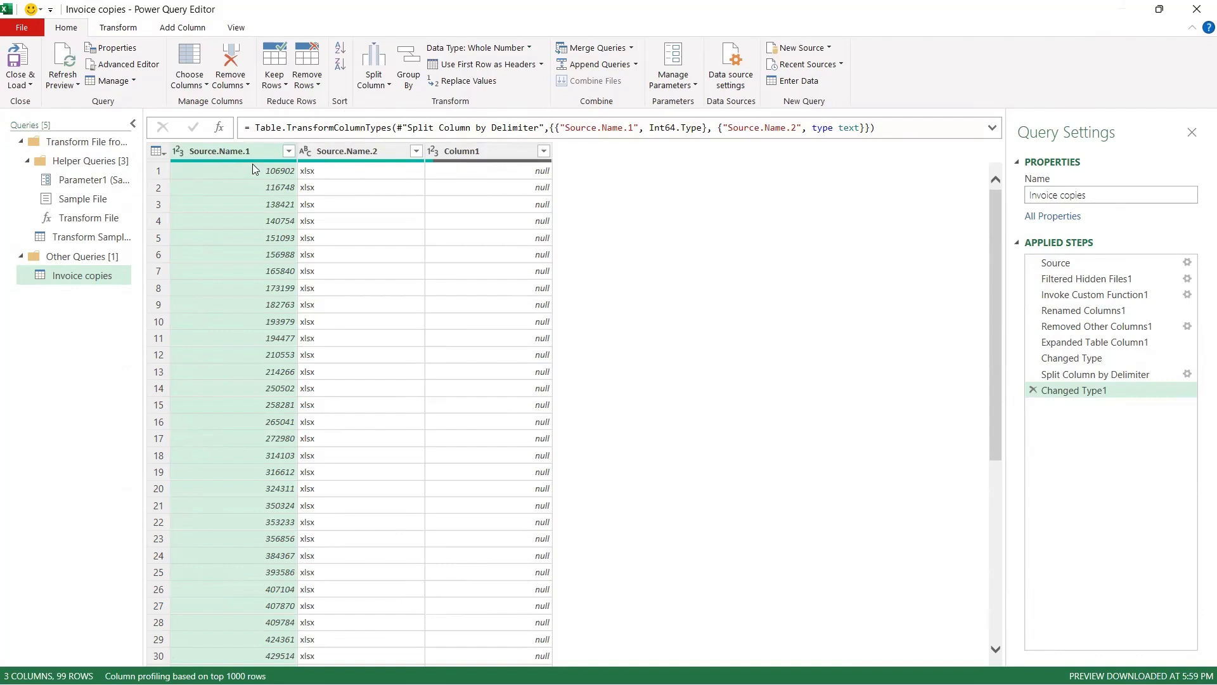
- Close the Power Query Editor and load the query into the workbook
{"action": "scroll", "coordinate": [269, 544], "scroll_direction": "down", "scroll_amount": 5}
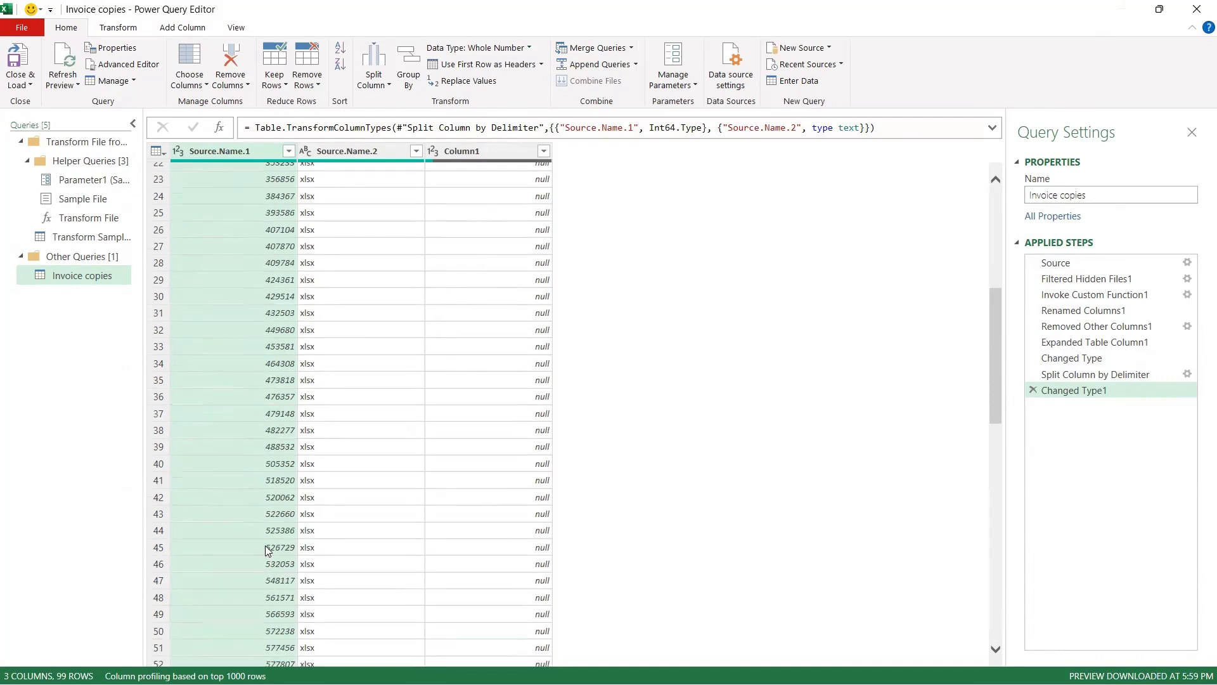
{"action": "scroll", "coordinate": [270, 544], "scroll_direction": "up", "scroll_amount": 5}
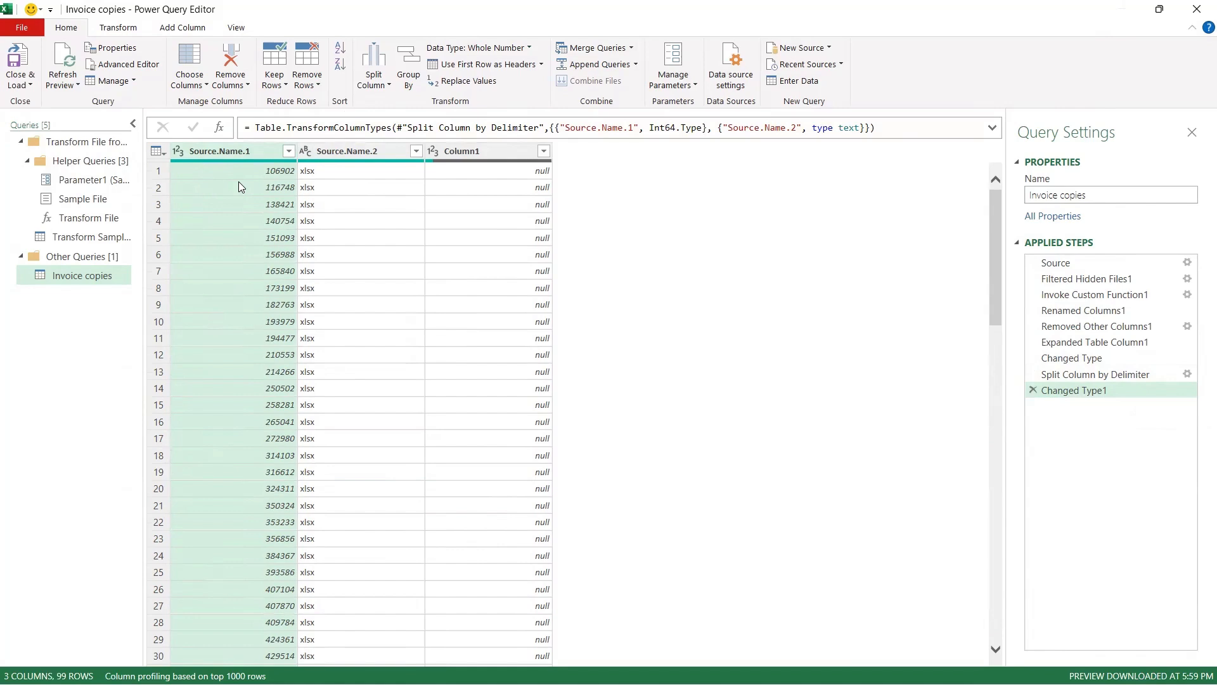
{"action": "left_click", "coordinate": [22, 62]}
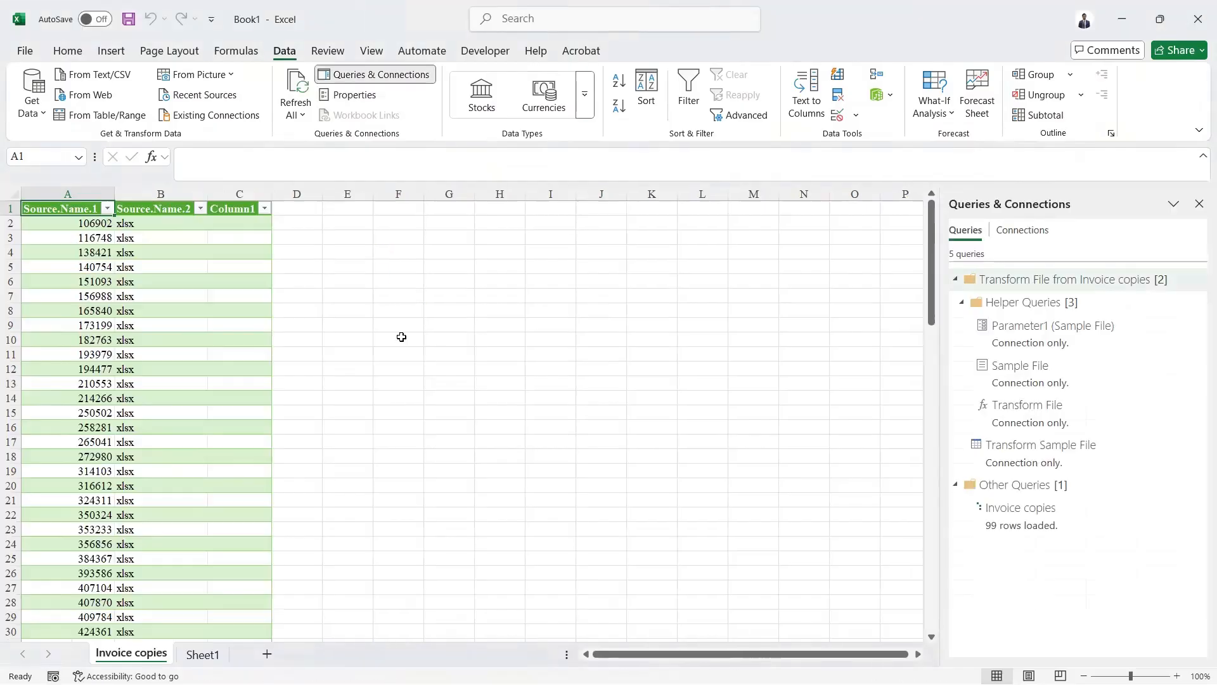
- Compare the loaded file numbers in column A with the files in the Invoice copies folder
{"action": "key", "text": "Down"}
{"action": "key", "text": "ctrl+shift+Down"}
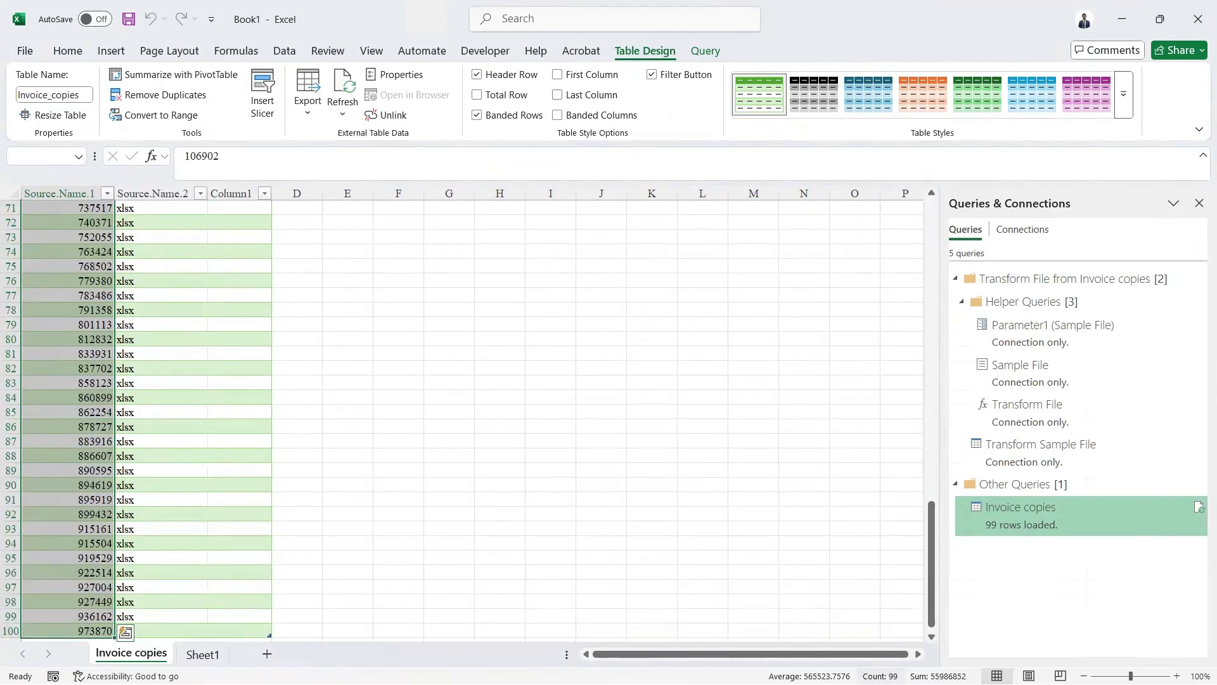
{"action": "key", "text": "alt+Tab"}
{"action": "key", "text": "alt+Tab"}
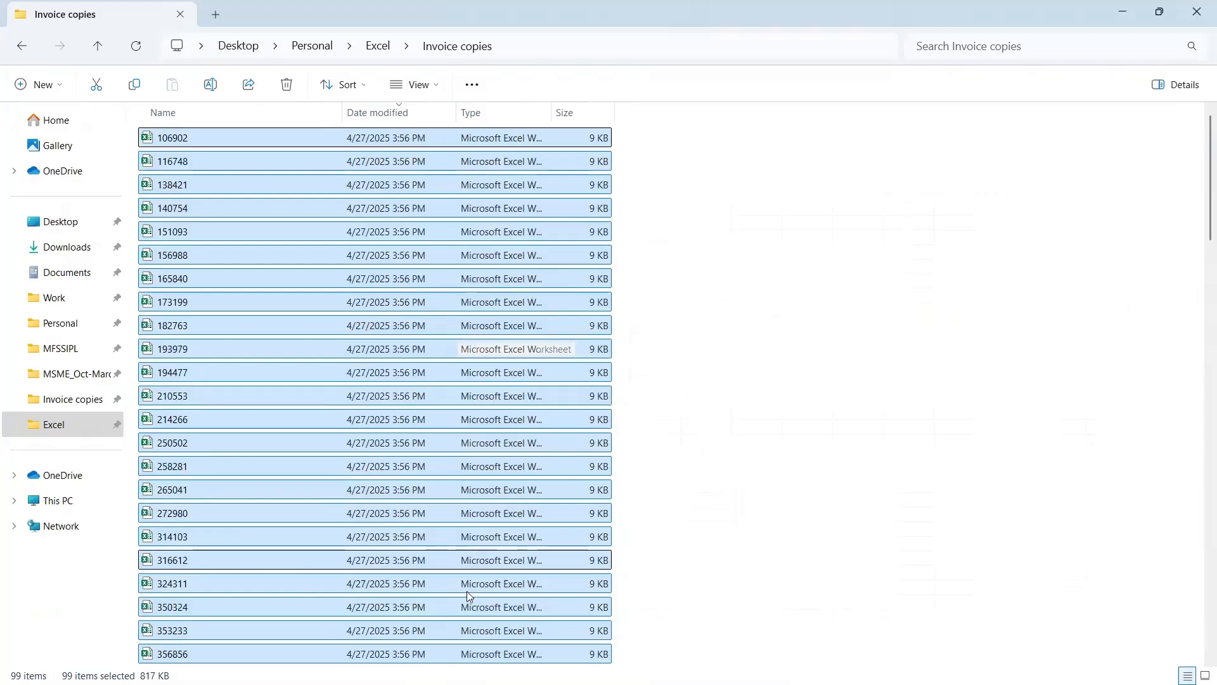
{"action": "scroll", "coordinate": [477, 636], "scroll_direction": "down", "scroll_amount": 20}
- In cell B2 of the Video 21 sheet, enter a VLOOKUP of A2 against the Invoice_copies table's Source.Name.1 column, column 1, exact match
{"action": "key", "text": "alt+Tab"}
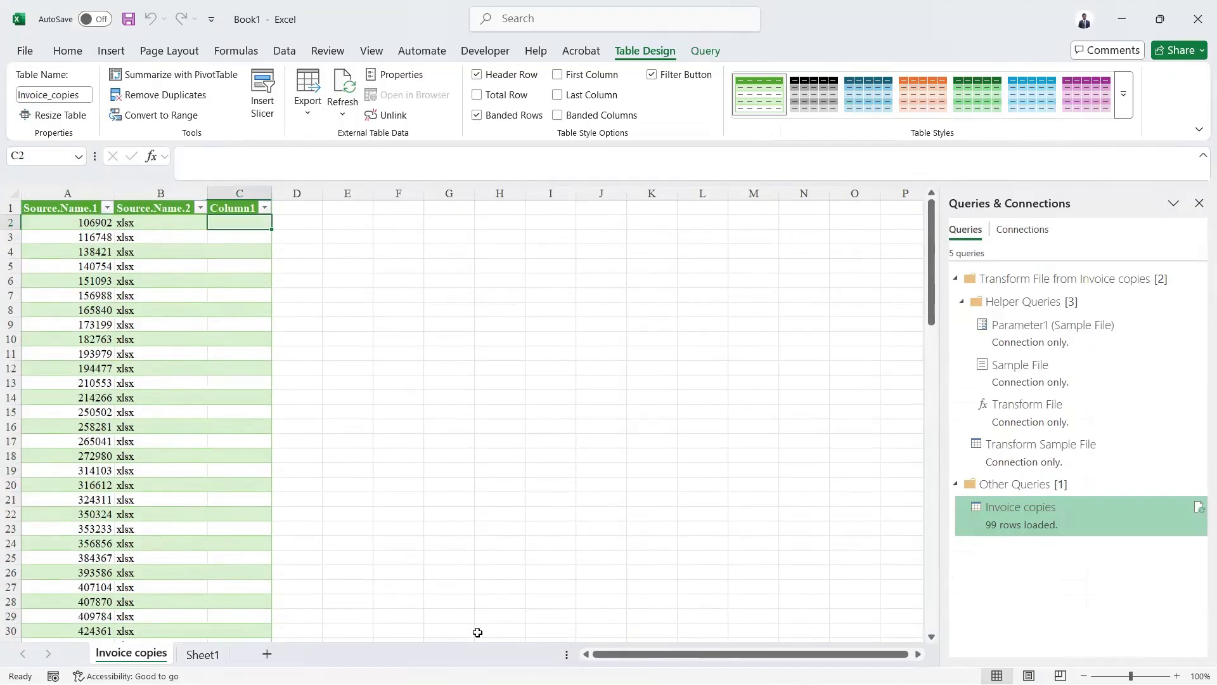
{"action": "key", "text": "alt+Tab"}
{"action": "key", "text": "alt+Tab"}
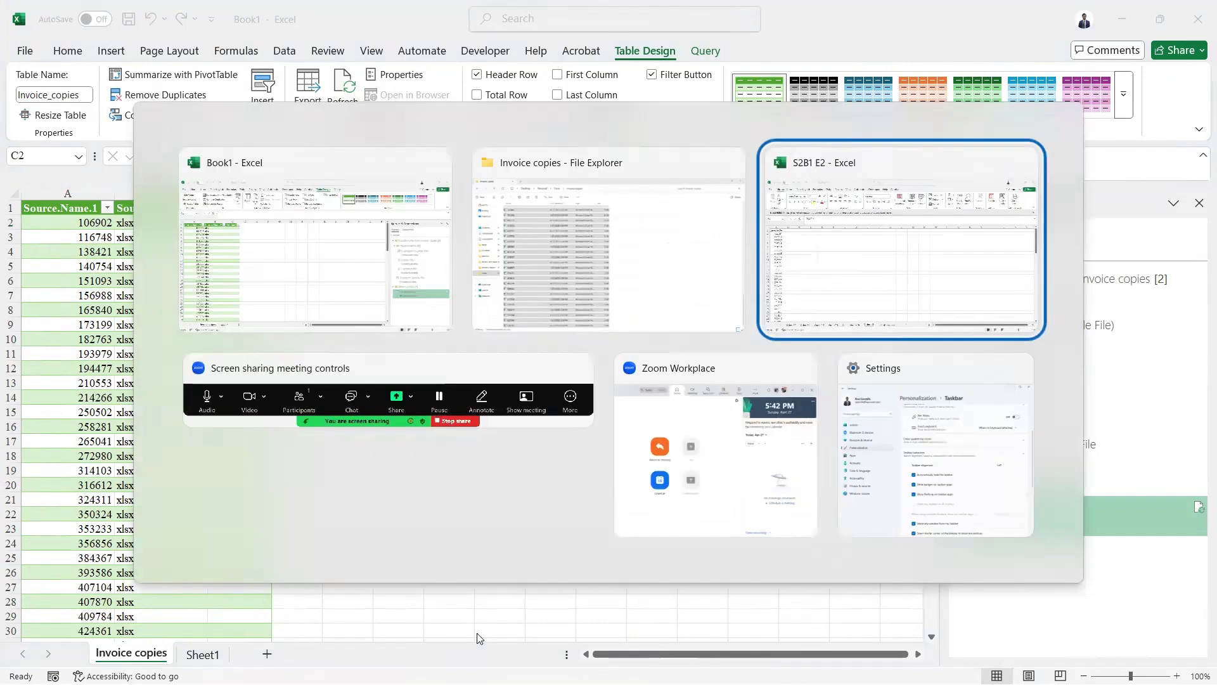
{"action": "type", "text": "LOOKUP("}
{"action": "key", "text": "Tab"}
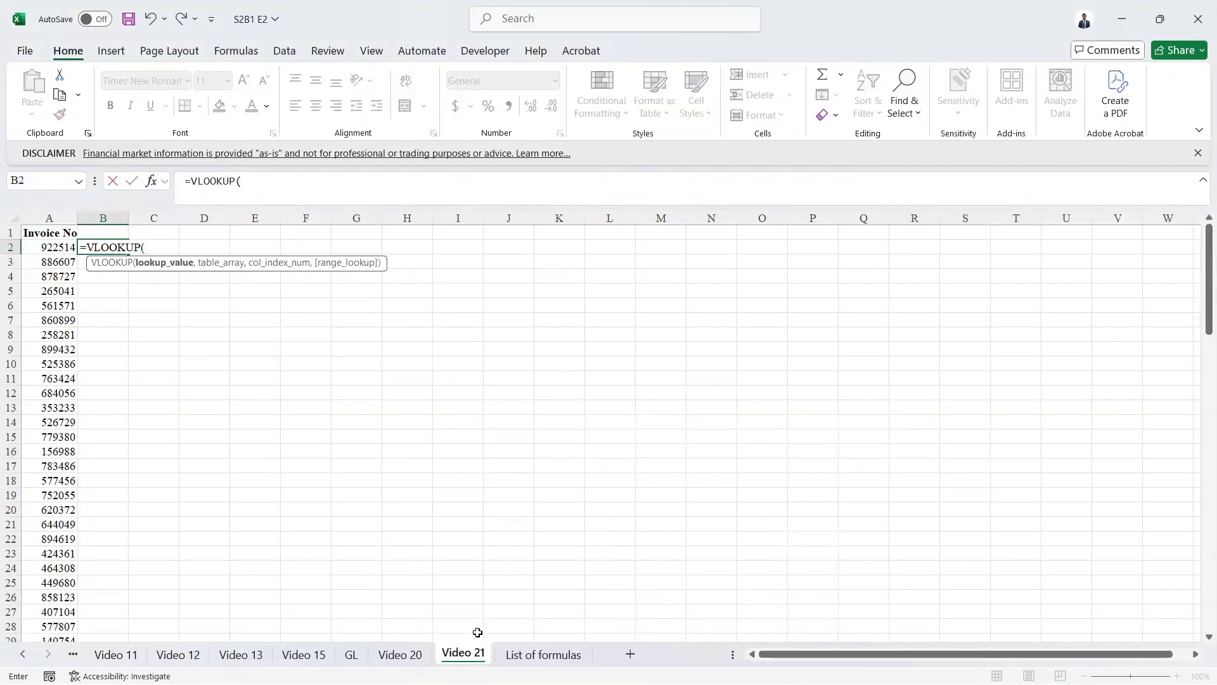
{"action": "key", "text": "Left"}
{"action": "type", "text": ","}
{"action": "key", "text": "alt+Tab"}
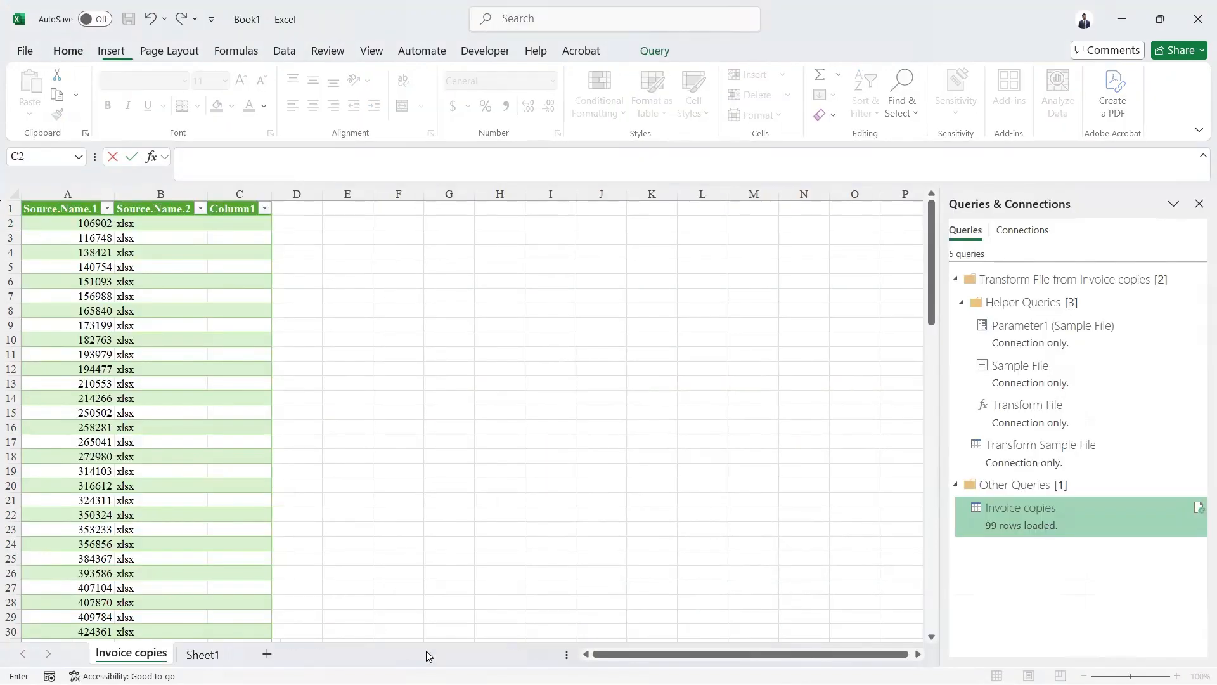
{"action": "left_click", "coordinate": [97, 459]}
{"action": "key", "text": "ctrl+space"}
{"action": "type", "text": ",1,"}
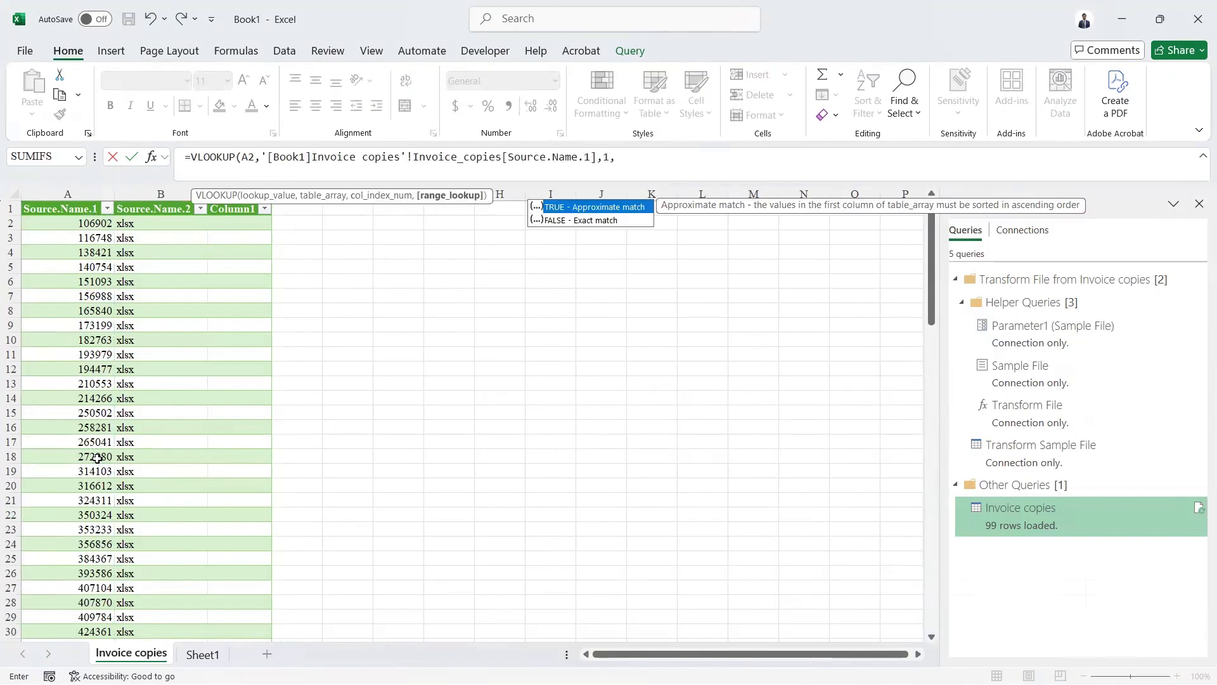
{"action": "type", "text": "0"}
{"action": "key", "text": "Return"}
- Fill the VLOOKUP down column B to the last invoice row and title column B Output
{"action": "key", "text": "Left"}
{"action": "key", "text": "ctrl+Down"}
{"action": "key", "text": "Right"}
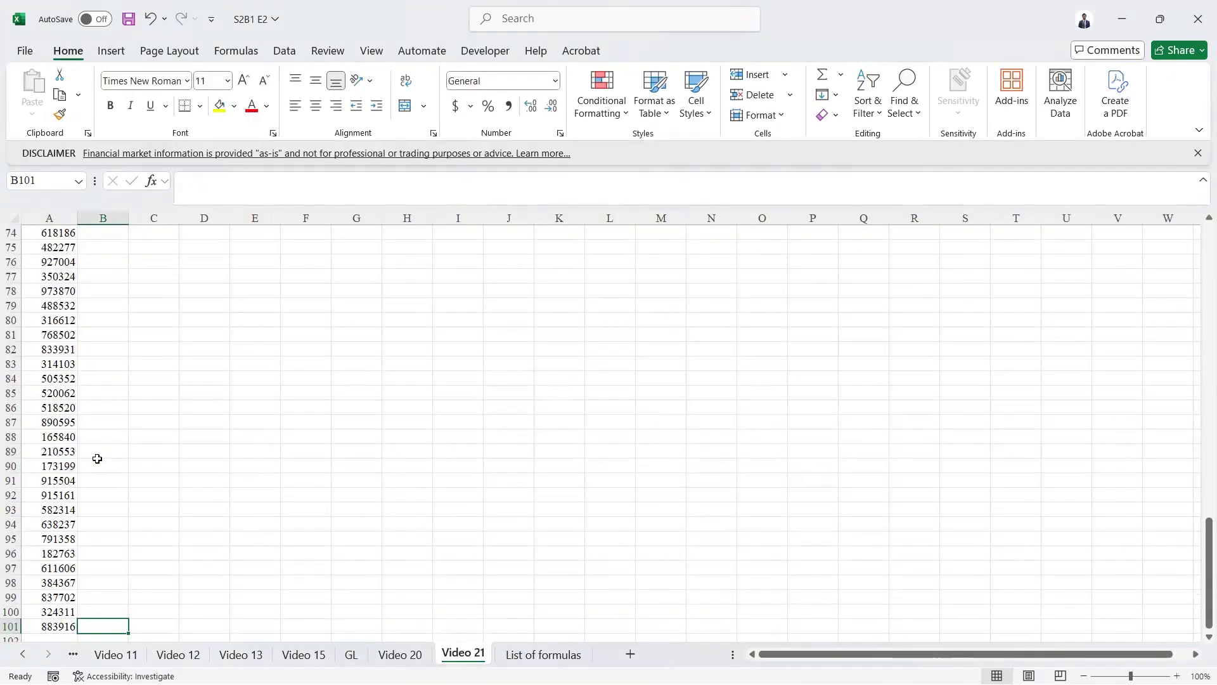
{"action": "key", "text": "ctrl+shift+Up"}
{"action": "key", "text": "ctrl+d"}
{"action": "key", "text": "ctrl+Up"}
{"action": "key", "text": "Up"}
{"action": "type", "text": "O"}
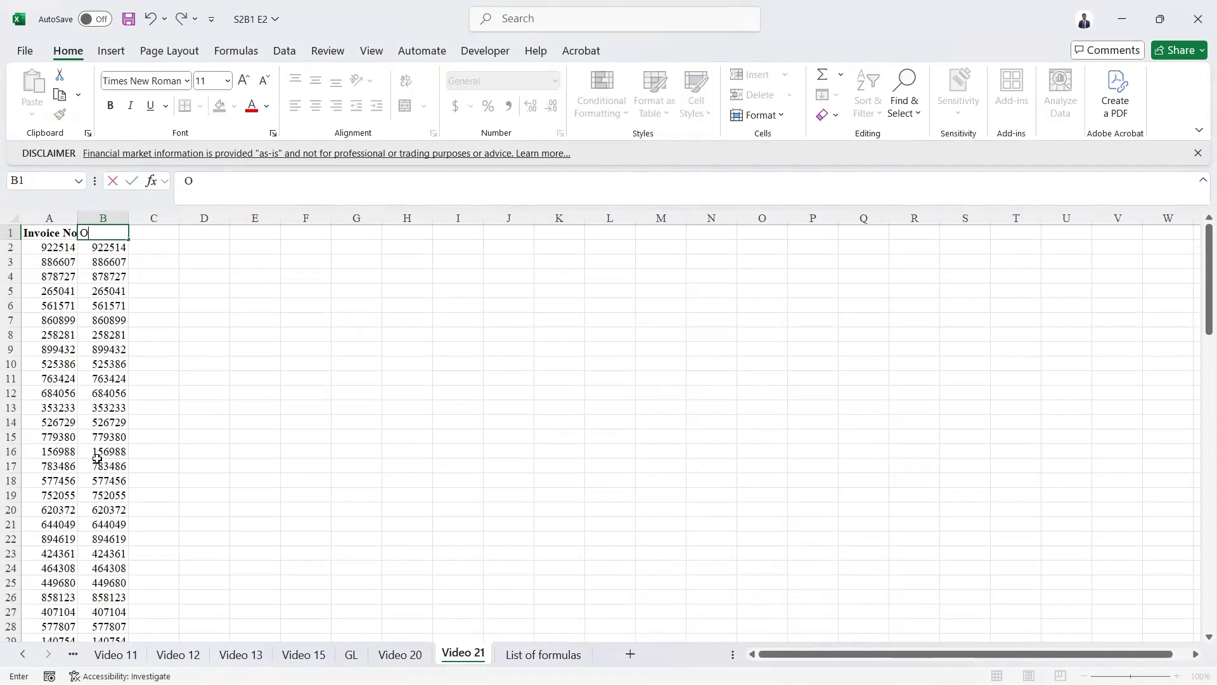
{"action": "type", "text": "utput"}
{"action": "key", "text": "Return"}
- Turn on filters for the header row and filter the Output column to show only #N/A
{"action": "key", "text": "Up"}
{"action": "key", "text": "shift+space"}
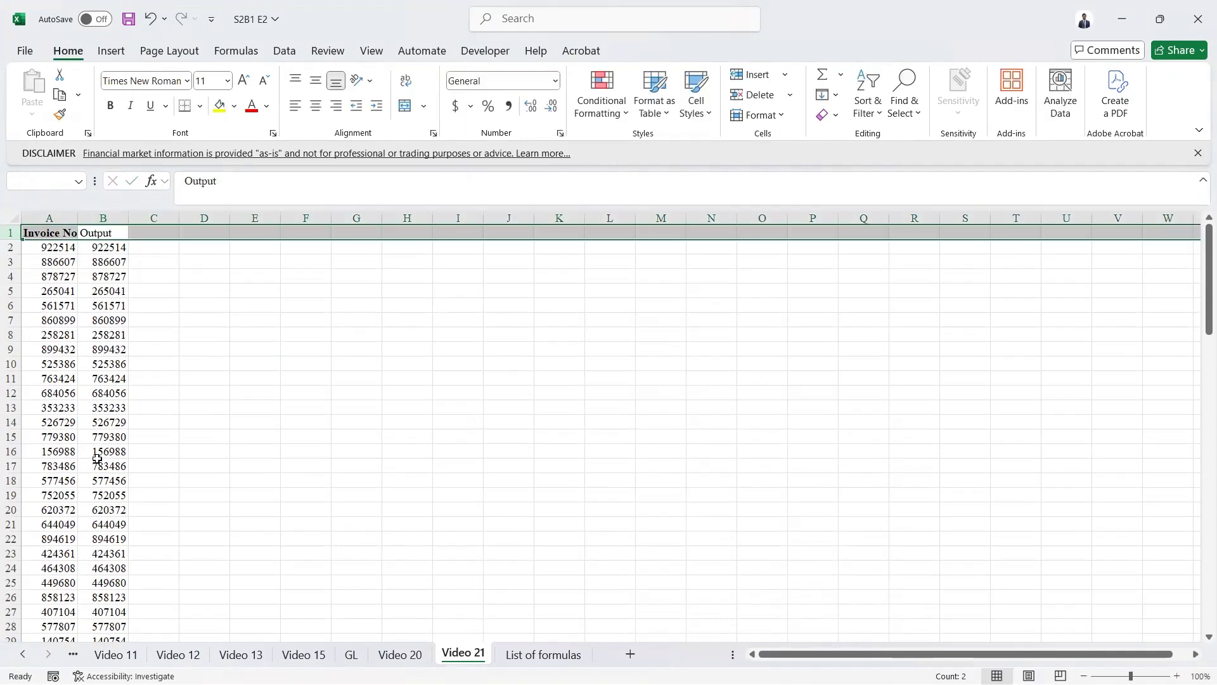
{"action": "key", "text": "alt+a"}
{"action": "key", "text": "t"}
{"action": "key", "text": "alt+Down"}
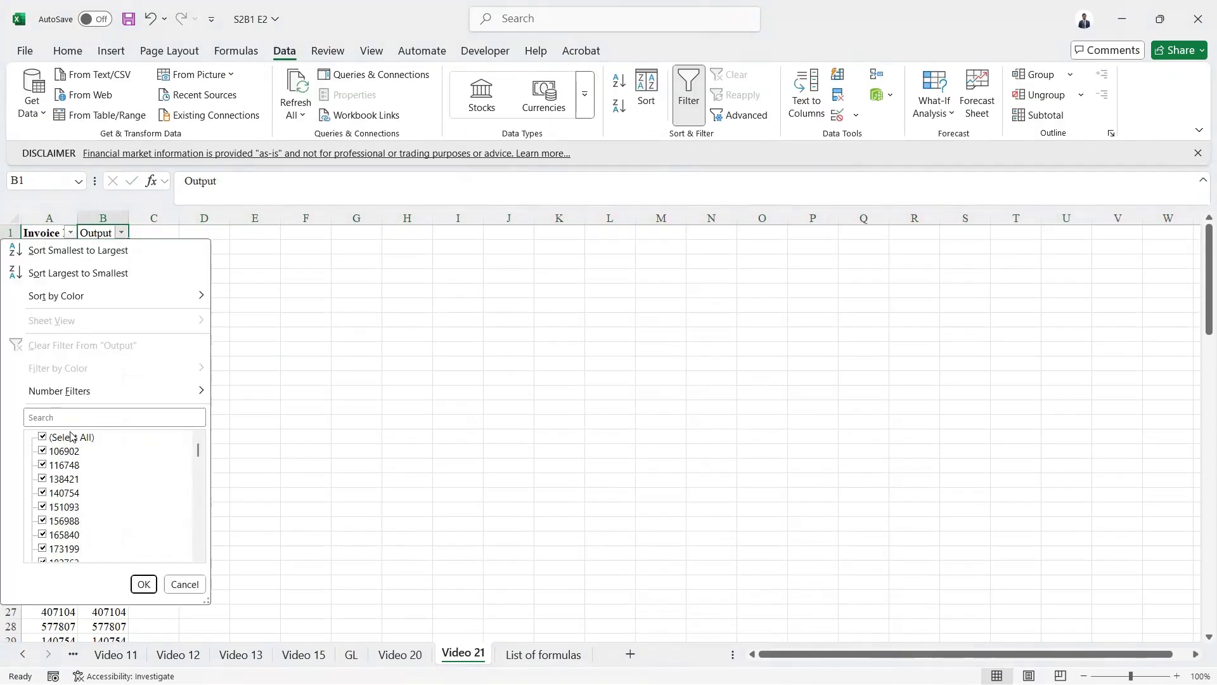
{"action": "left_click", "coordinate": [71, 437]}
{"action": "scroll", "coordinate": [95, 507], "scroll_direction": "down", "scroll_amount": 10}
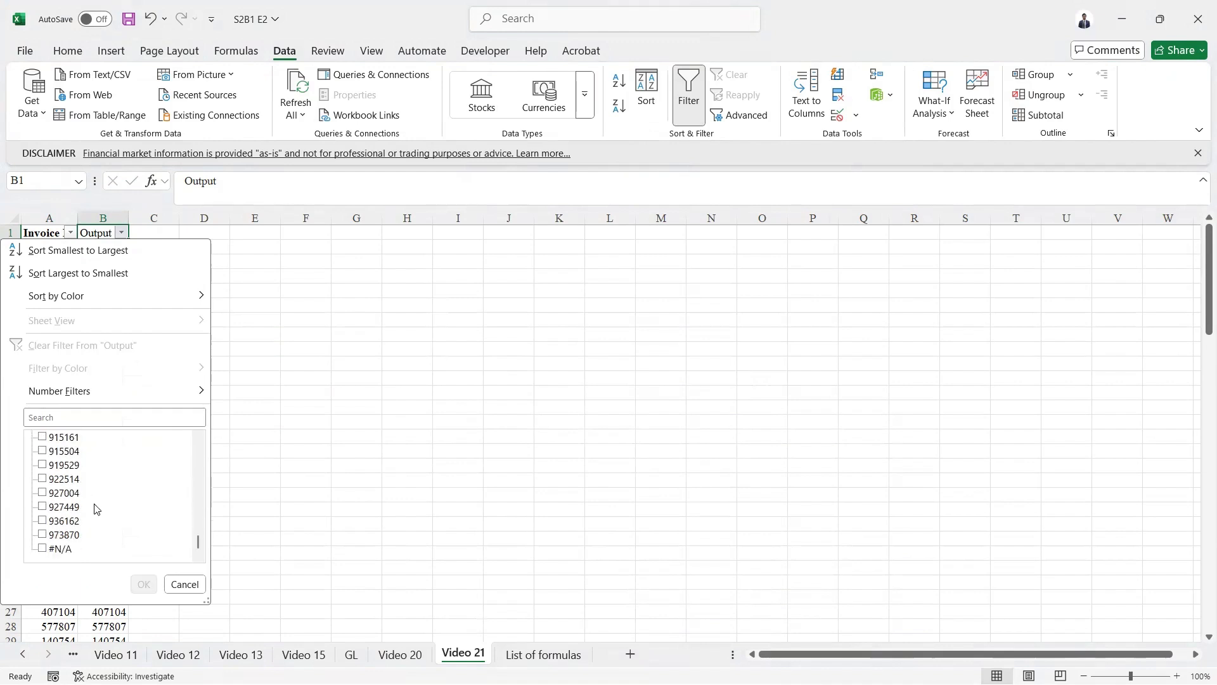
{"action": "left_click", "coordinate": [55, 549]}
{"action": "key", "text": "Return"}
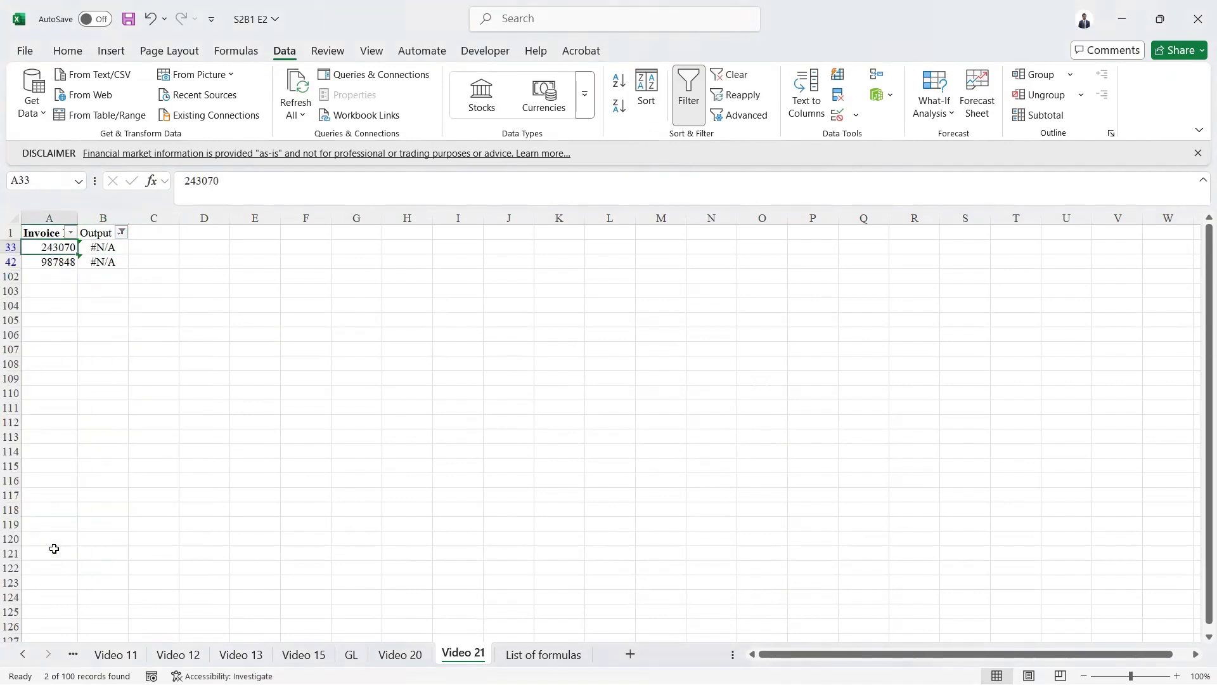
- In Column1 of the Invoice copies table, enter a VLOOKUP of Source.Name.1 against column A of the Video 21 sheet, exact match
{"action": "key", "text": "ctrl+shift+Down"}
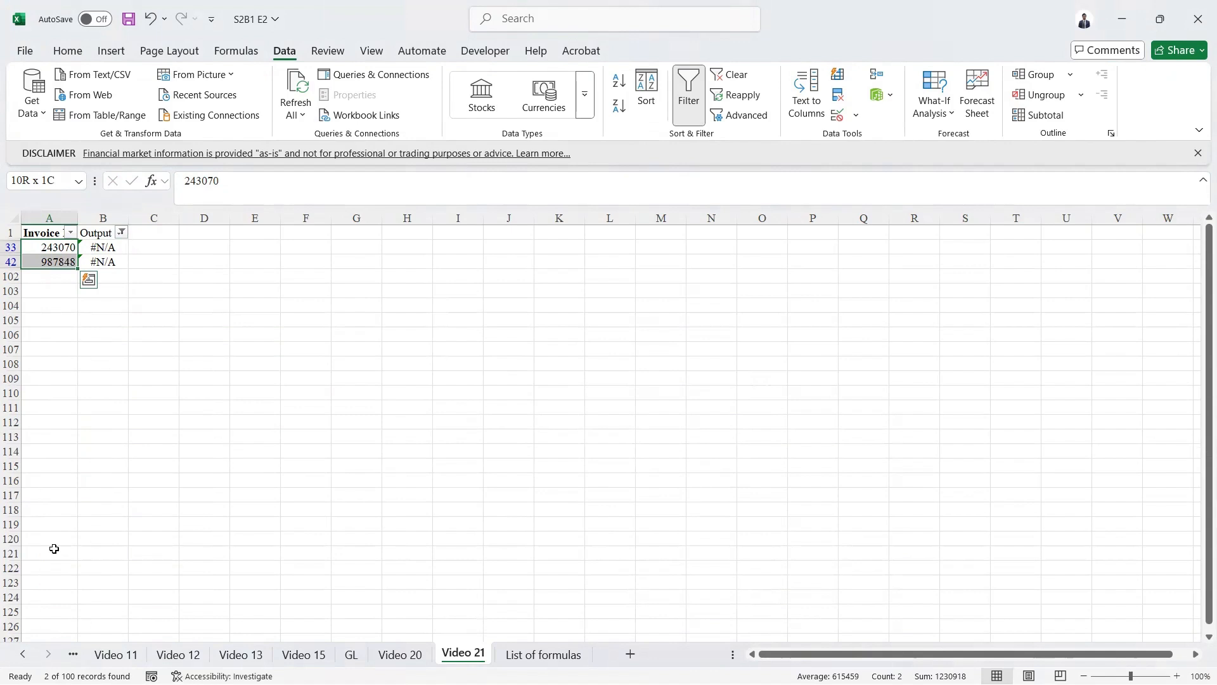
{"action": "key", "text": "Up"}
{"action": "key", "text": "Down"}
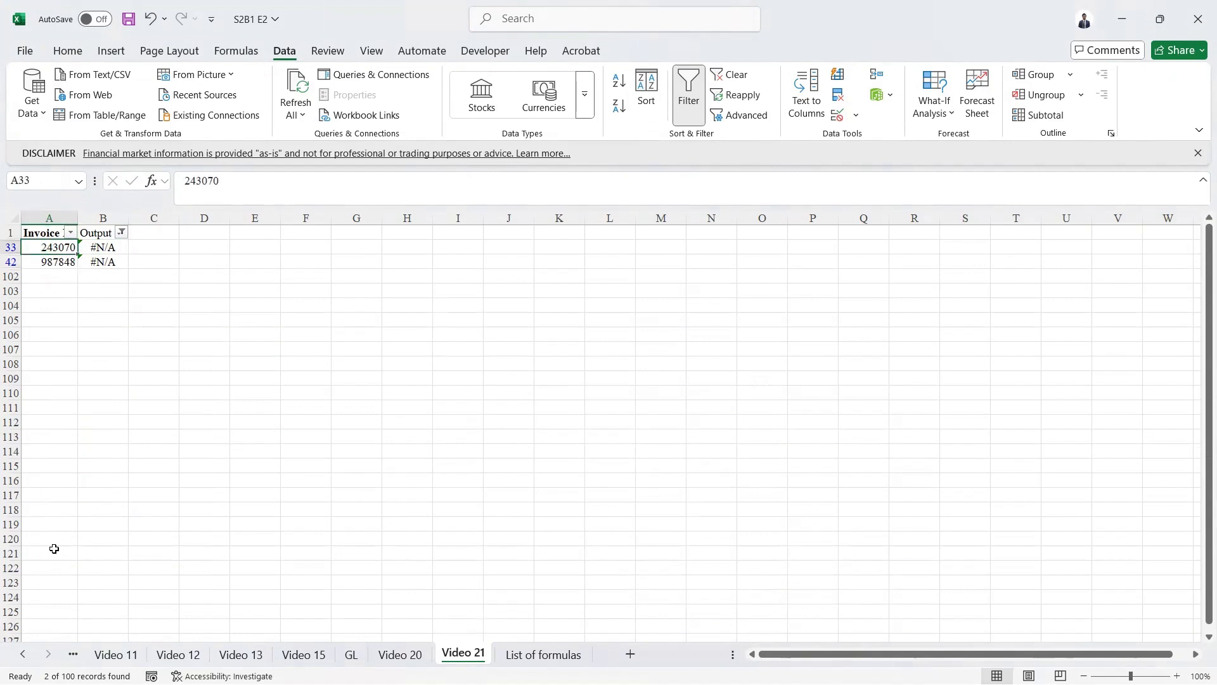
{"action": "key", "text": "alt+Tab"}
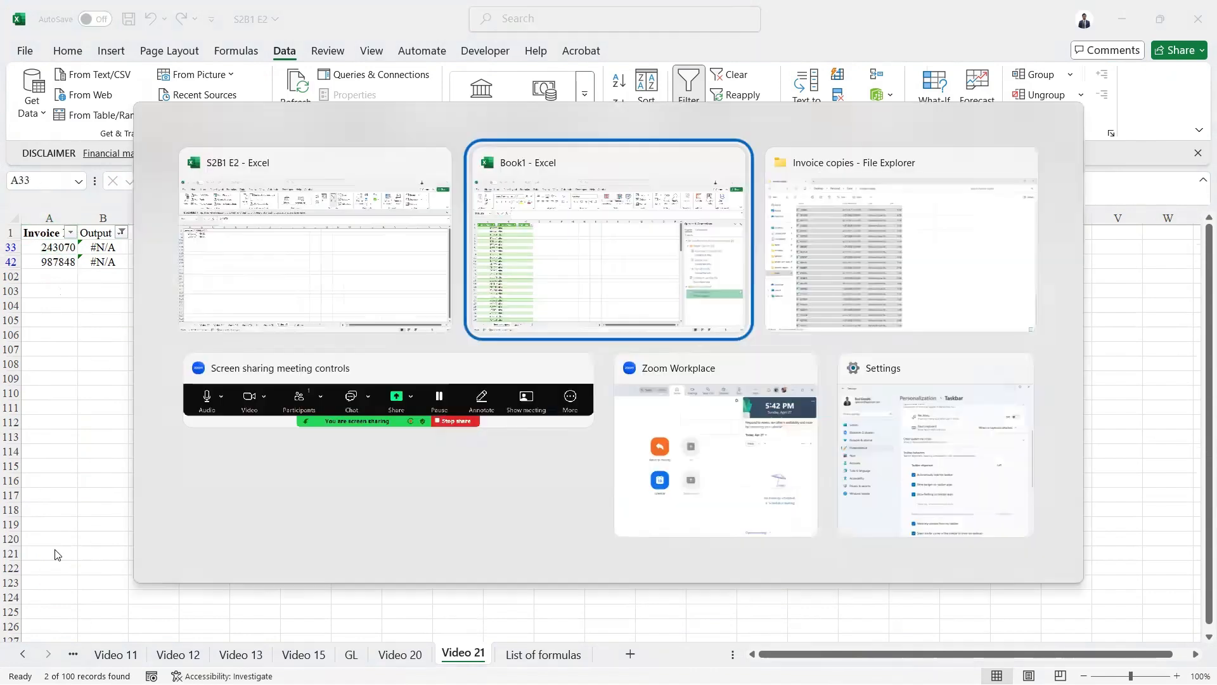
{"action": "type", "text": "=vlo"}
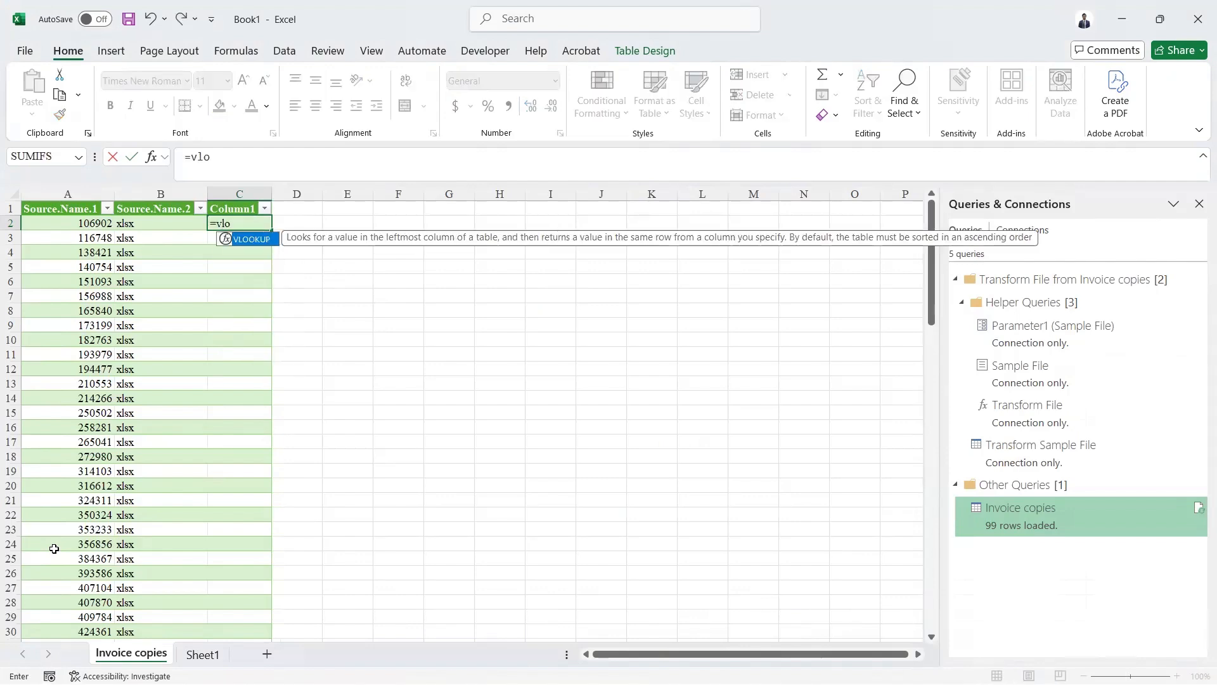
{"action": "key", "text": "Tab"}
{"action": "key", "text": "Left"}
{"action": "key", "text": "Left"}
{"action": "type", "text": ","}
{"action": "key", "text": "alt+Tab"}
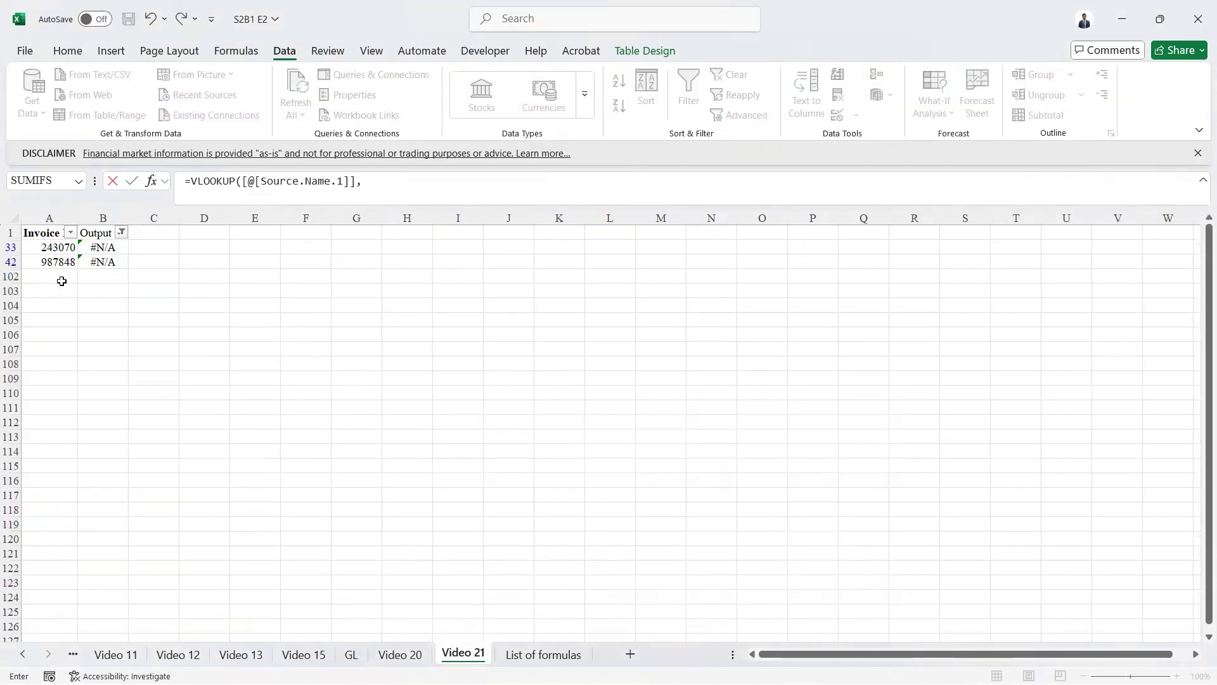
{"action": "left_click", "coordinate": [56, 250]}
{"action": "key", "text": "ctrl+space"}
{"action": "type", "text": ",1,0)"}
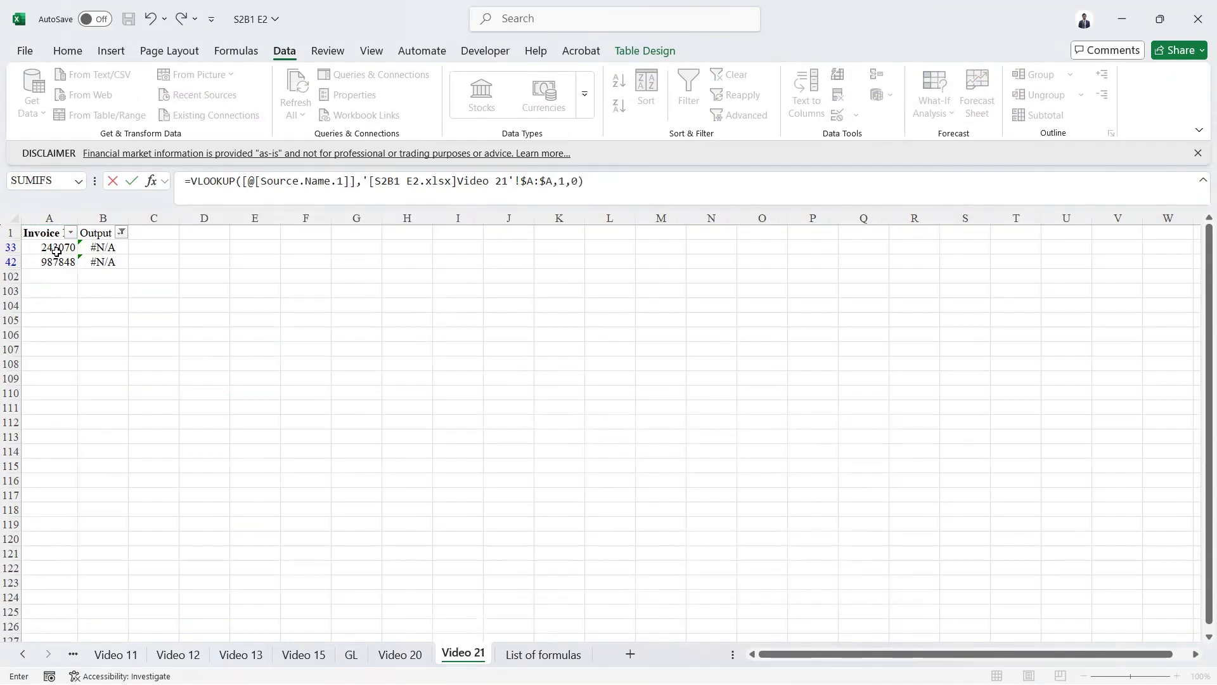
{"action": "key", "text": "Return"}
- Fill the VLOOKUP down the whole Column1 of the Invoice copies table
{"action": "key", "text": "Left"}
{"action": "key", "text": "ctrl+Down"}
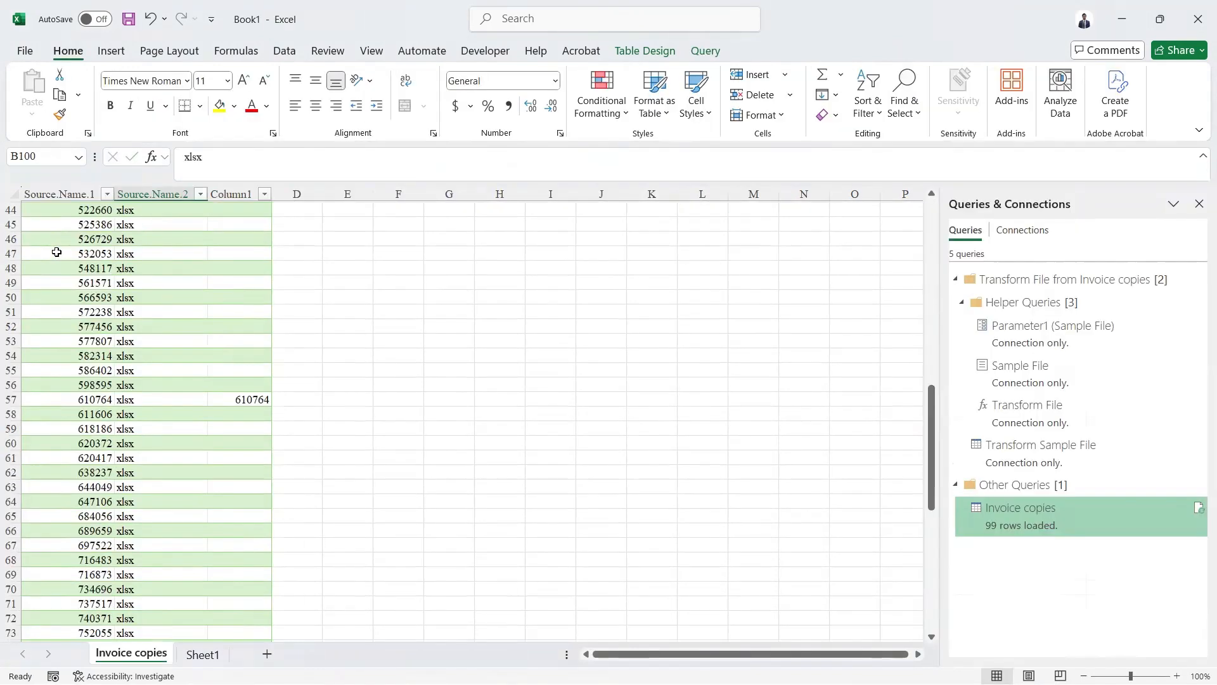
{"action": "key", "text": "Right"}
{"action": "key", "text": "ctrl+shift+Up"}
{"action": "key", "text": "ctrl+d"}
{"action": "key", "text": "ctrl+Up"}
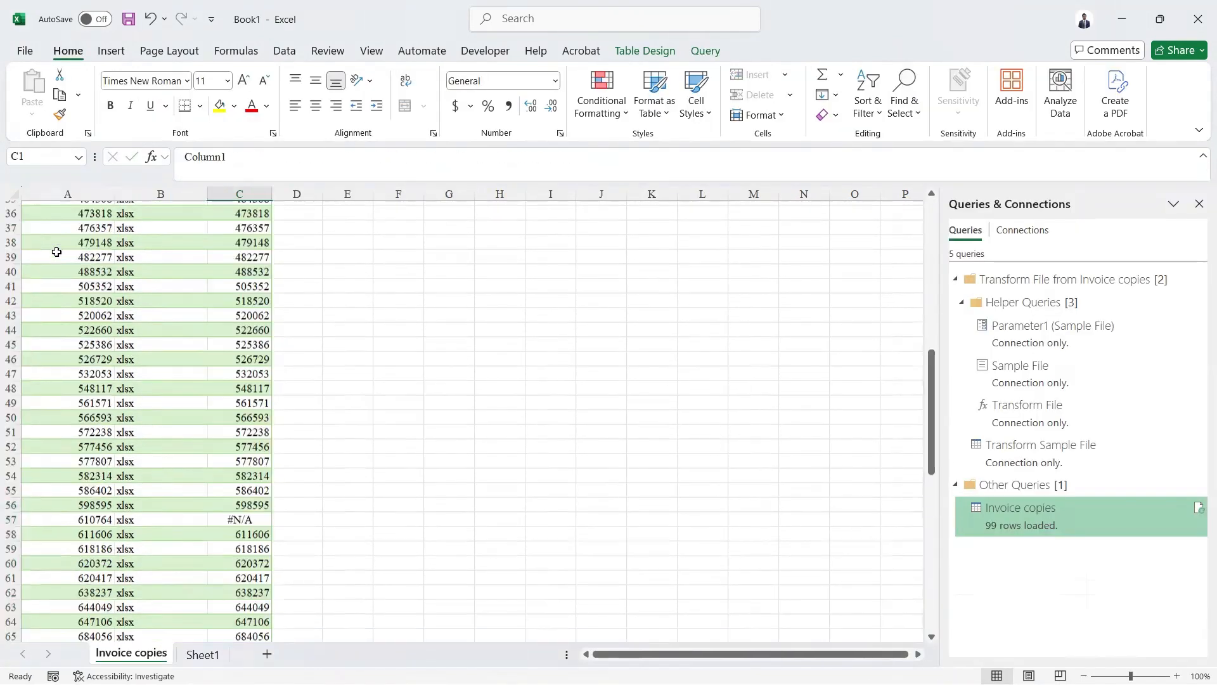
- Filter Column1 of the Invoice copies table to show only #N/A
{"action": "key", "text": "alt+Down"}
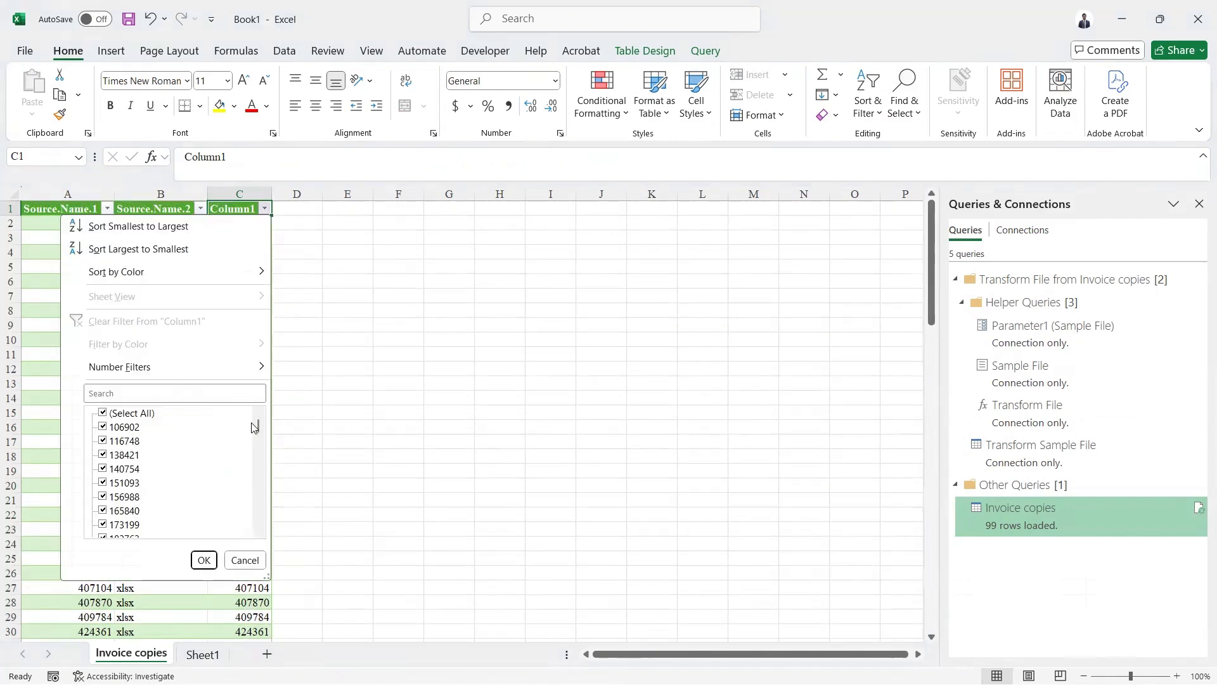
{"action": "left_click", "coordinate": [146, 413]}
{"action": "scroll", "coordinate": [177, 503], "scroll_direction": "down", "scroll_amount": 15}
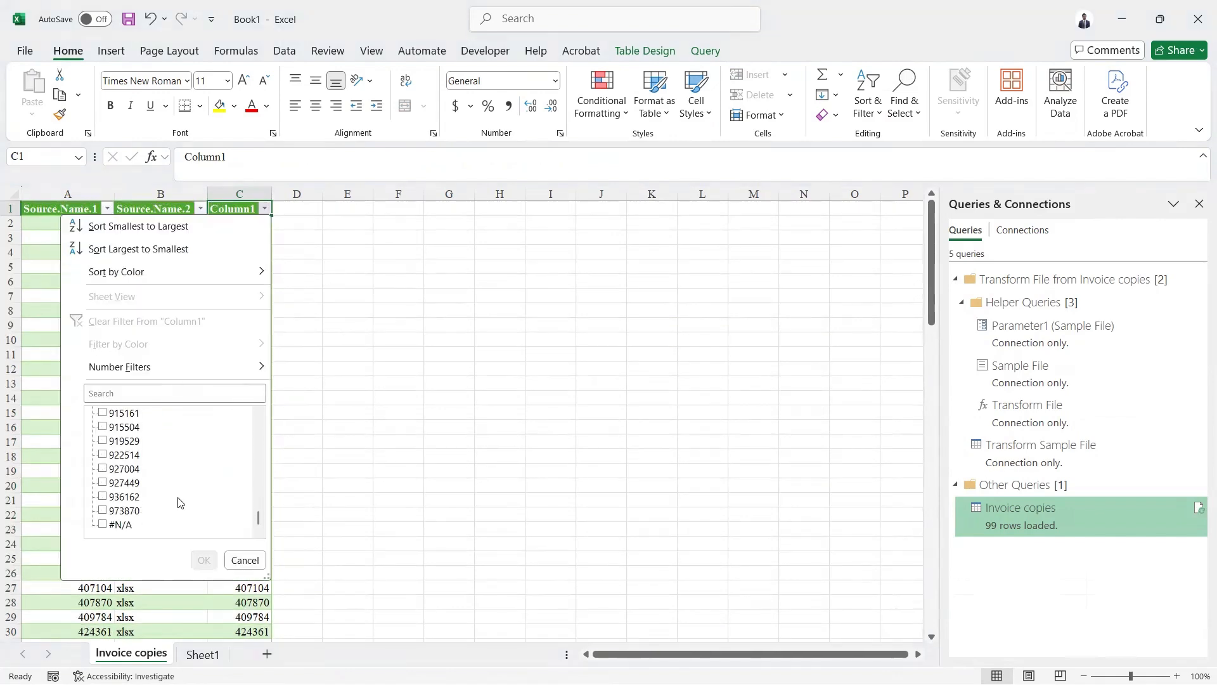
{"action": "left_click", "coordinate": [120, 525]}
{"action": "left_click", "coordinate": [204, 559]}
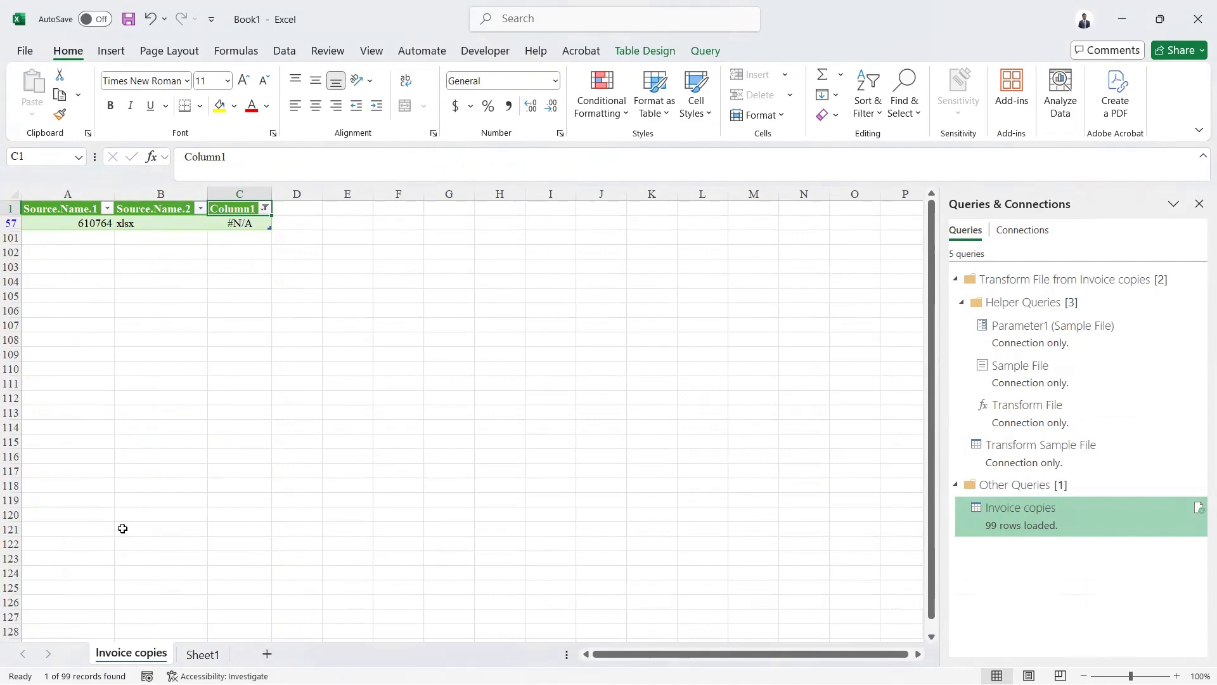
- Clear the filter on the Video 21 sheet
{"action": "key", "text": "Down"}
{"action": "key", "text": "Left"}
{"action": "key", "text": "Left"}
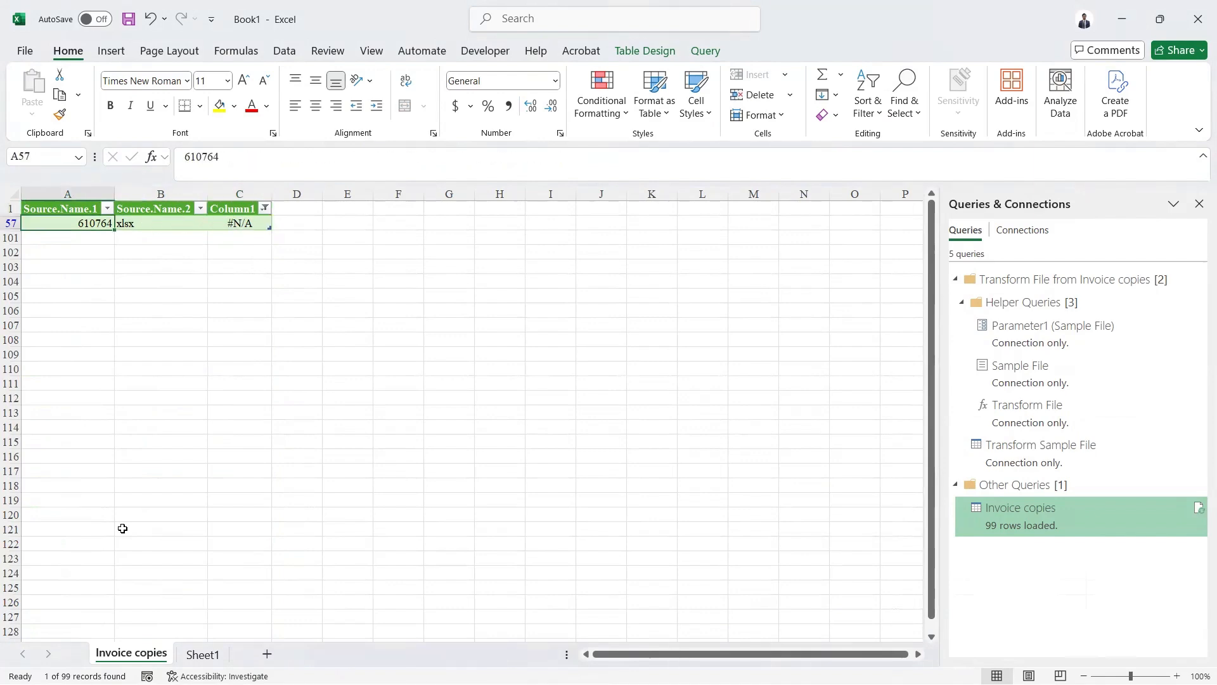
{"action": "key", "text": "alt+Tab"}
{"action": "key", "text": "Up"}
{"action": "key", "text": "alt+a"}
{"action": "key", "text": "c"}
{"action": "key", "text": "Down"}
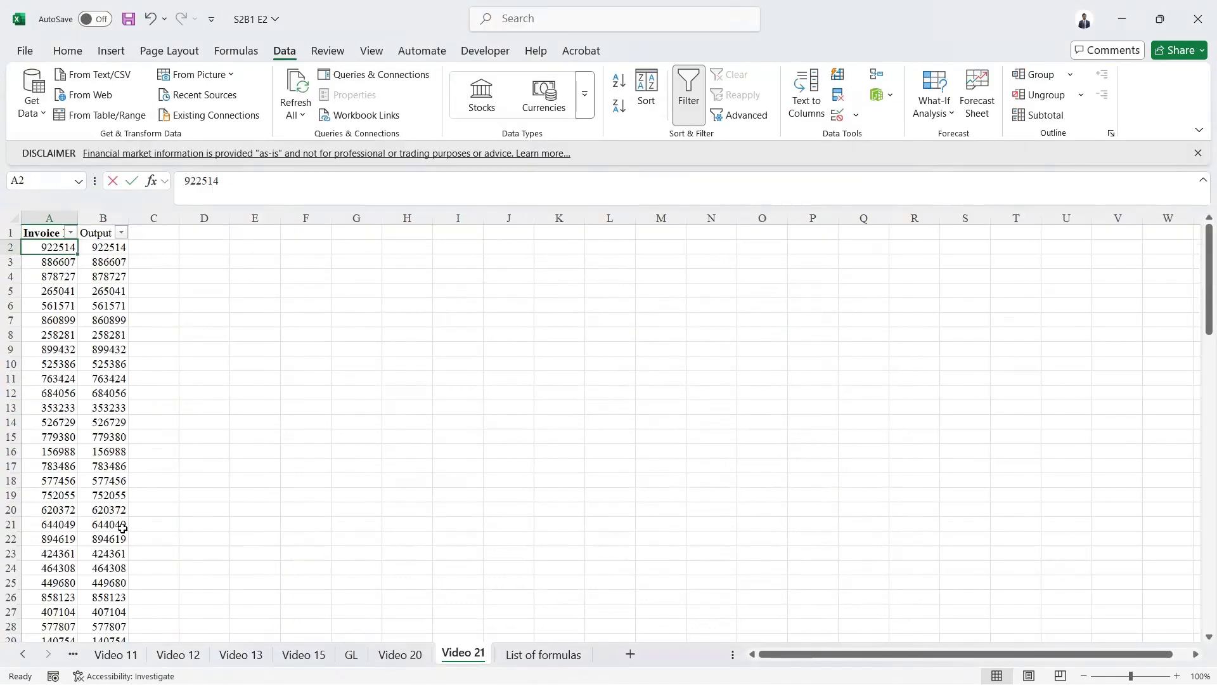
- Filter the Output column by searching for n/ and select the two unmatched invoice numbers in column A
{"action": "key", "text": "Up"}
{"action": "key", "text": "Right"}
{"action": "key", "text": "alt+Down"}
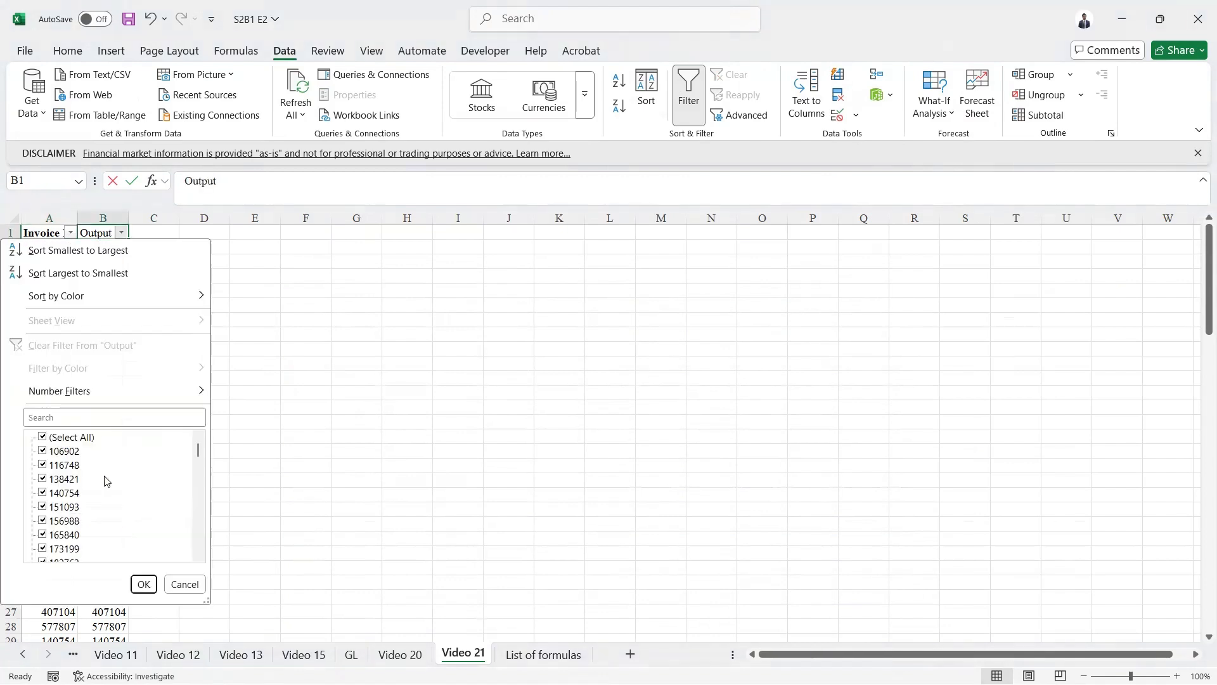
{"action": "left_click", "coordinate": [85, 418]}
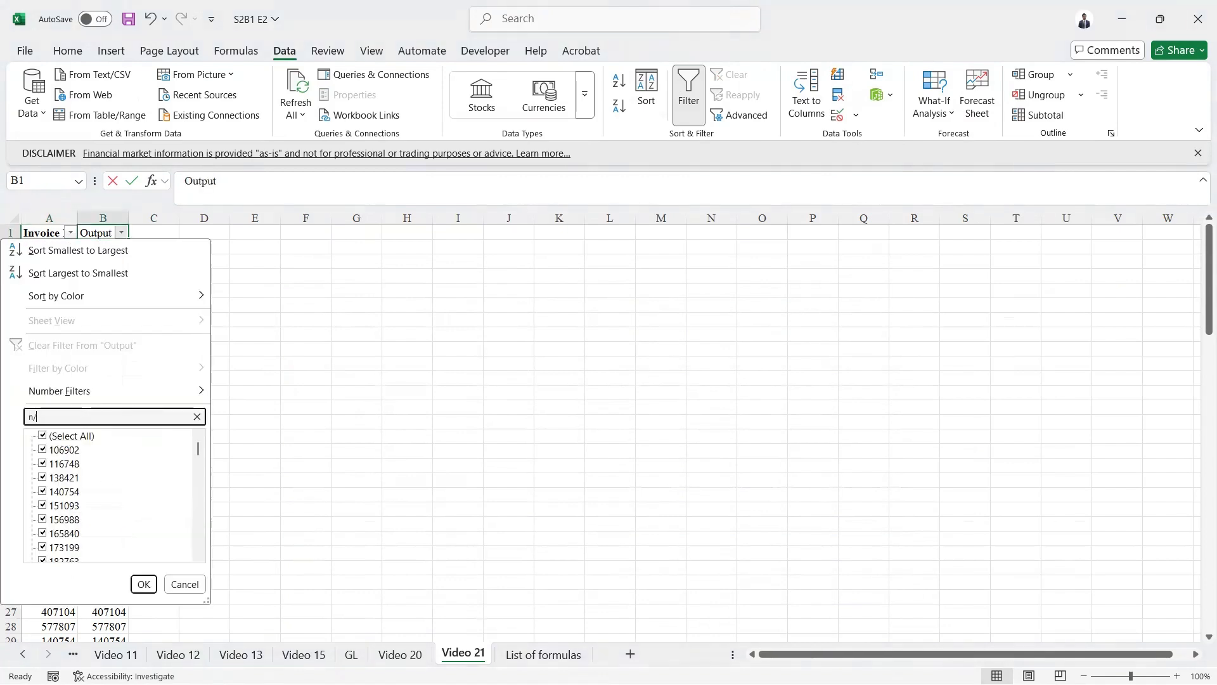
{"action": "type", "text": "n/"}
{"action": "key", "text": "Return"}
{"action": "key", "text": "Left"}
{"action": "key", "text": "Down"}
{"action": "key", "text": "shift+Down"}
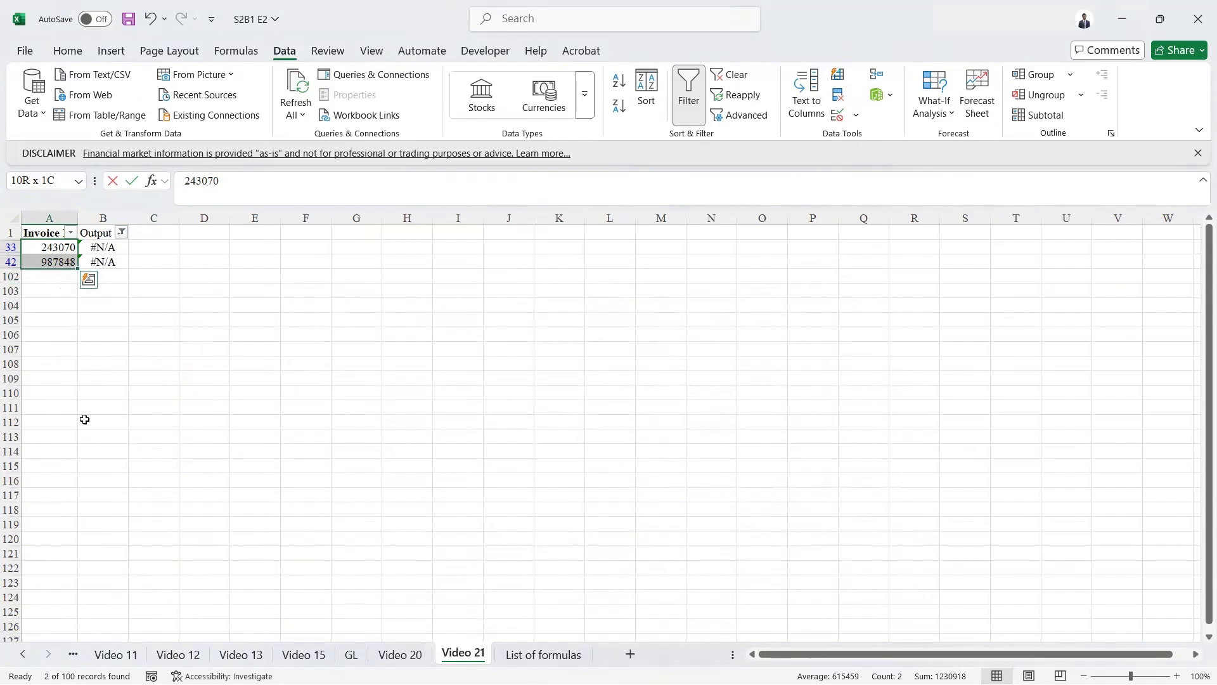